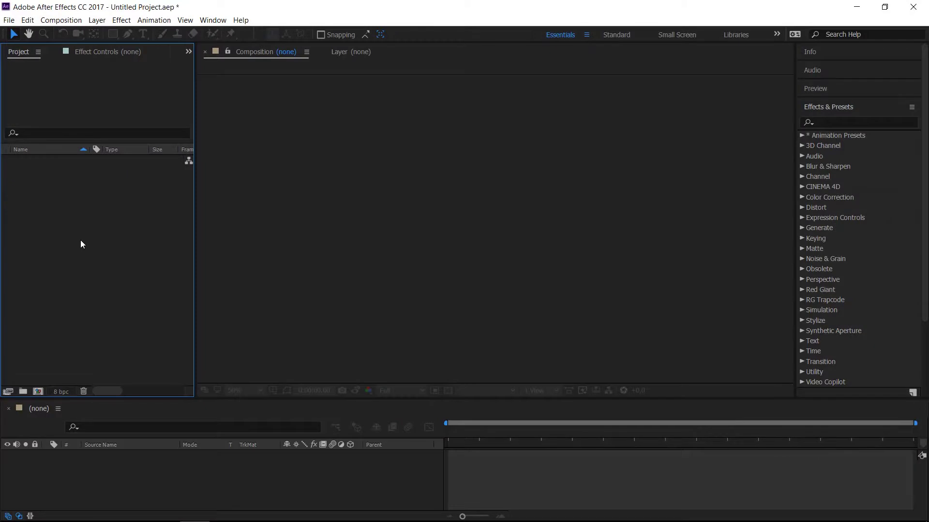
- Import the floor footage into After Effects as a PNG sequence
double_click(110, 246)
click(273, 143)
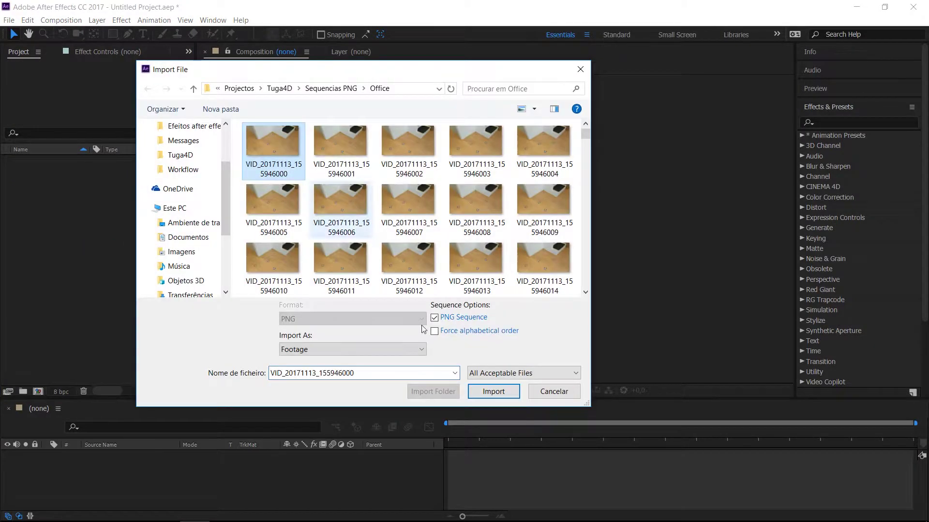
click(505, 394)
- Build the VID_20171113 composition (1920×1088, 30 fps) from the sequence and preview it
drag(53, 161, 38, 392)
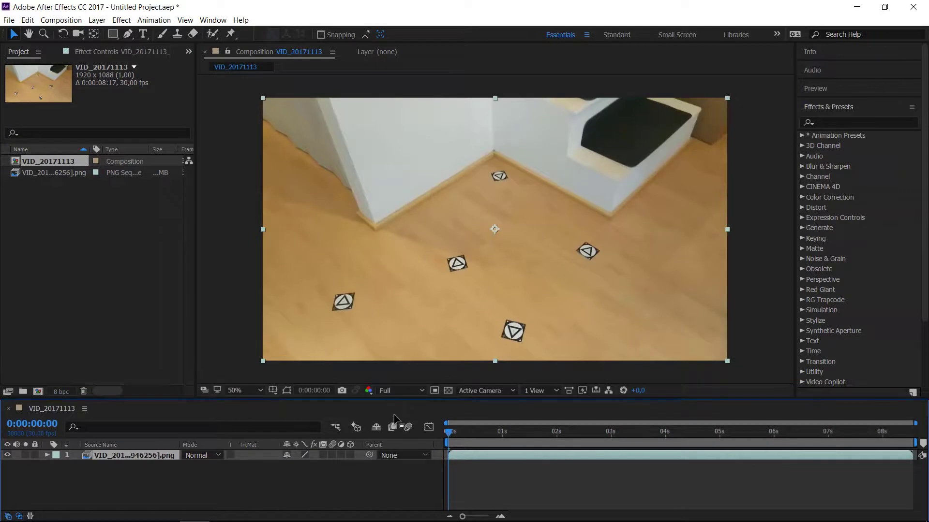
key(space)
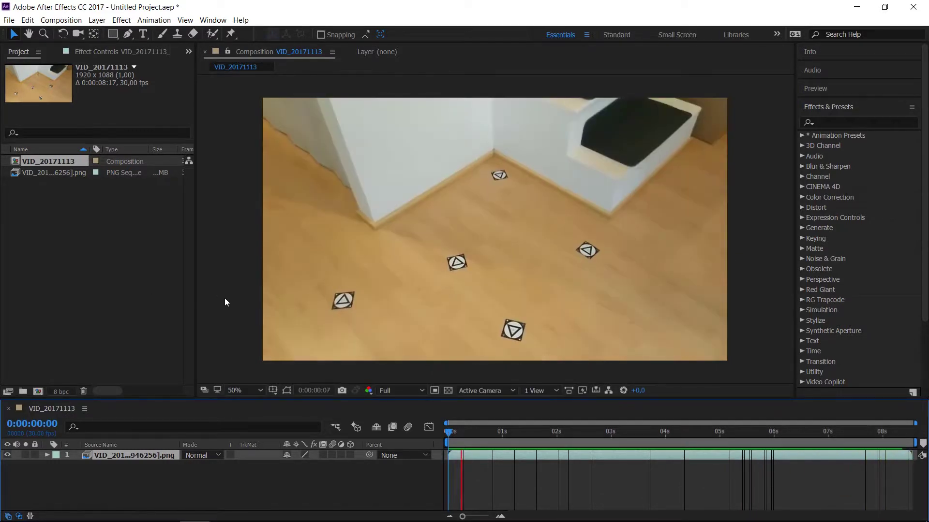
key(space)
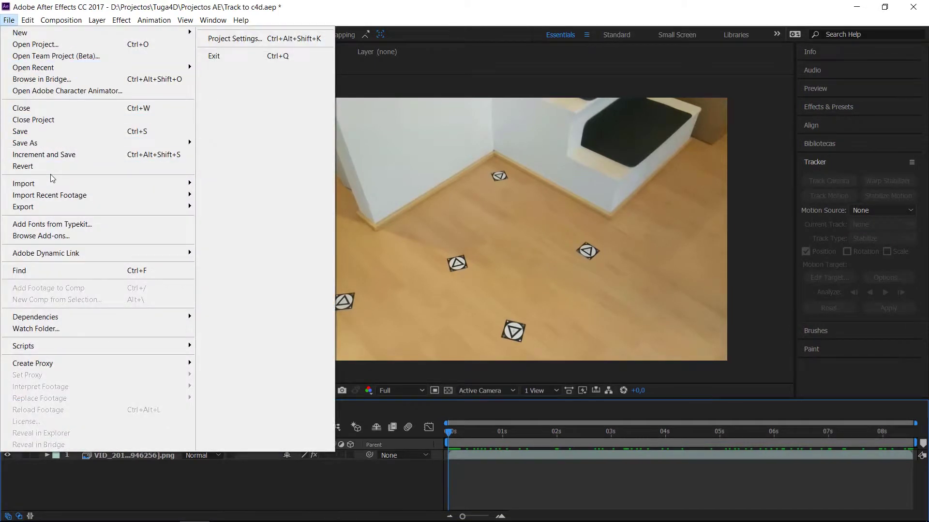
- Queue the VID_20171113 comp in Media Encoder and start encoding it as a PNG sequence
mouse_move(23, 207)
click(269, 208)
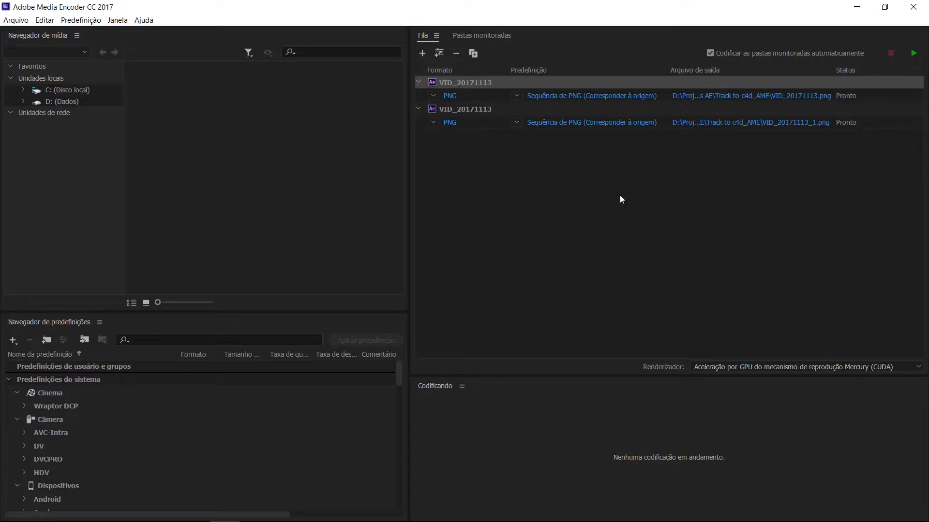
click(913, 53)
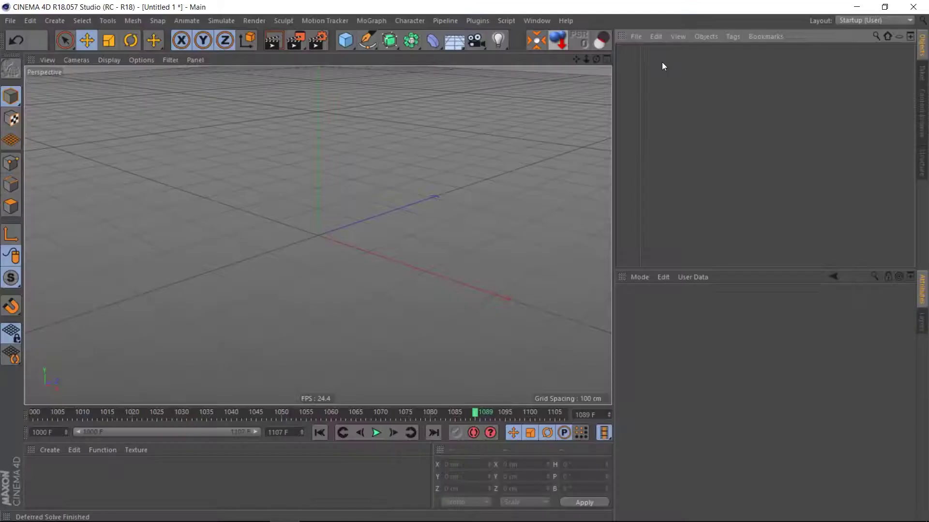
- Add a Motion Tracker loaded with the VID_20171113_1000.png sequence, raising resampling toward 100%
click(319, 20)
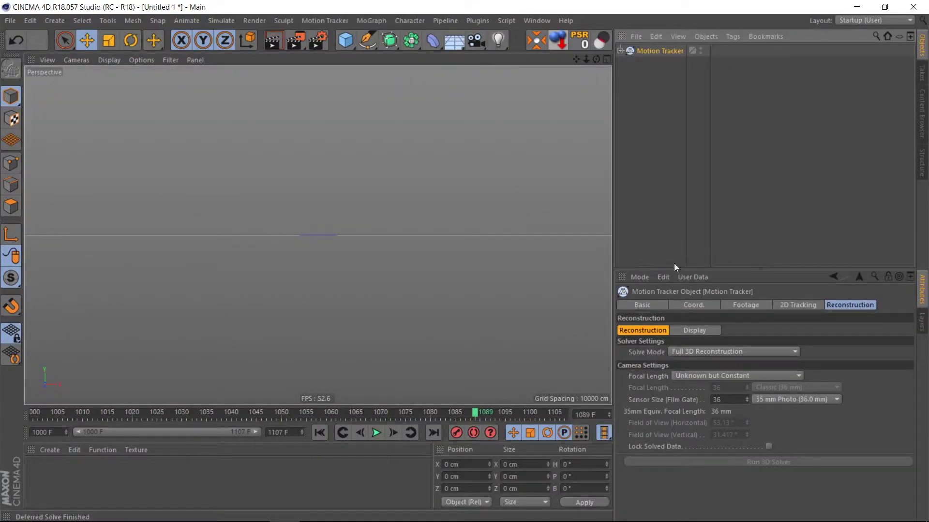
click(746, 304)
click(899, 342)
click(208, 99)
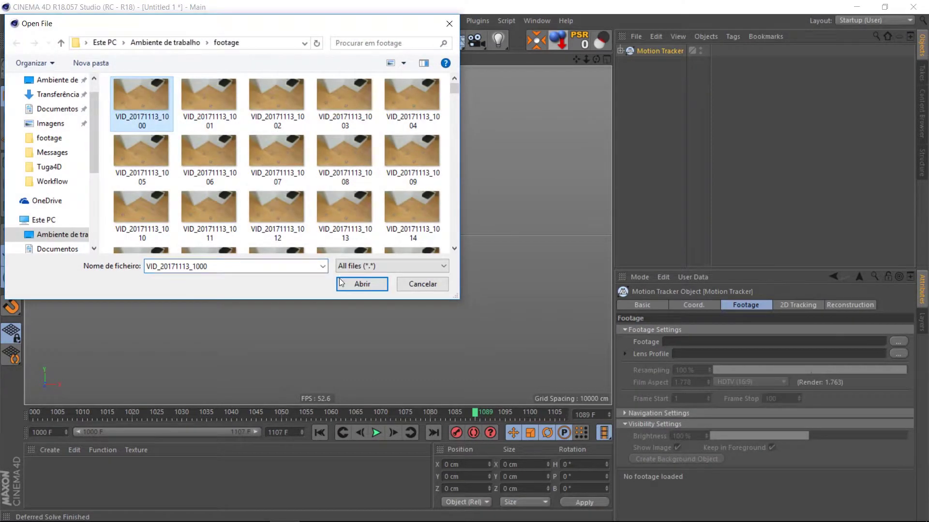
click(422, 284)
drag(773, 375, 913, 383)
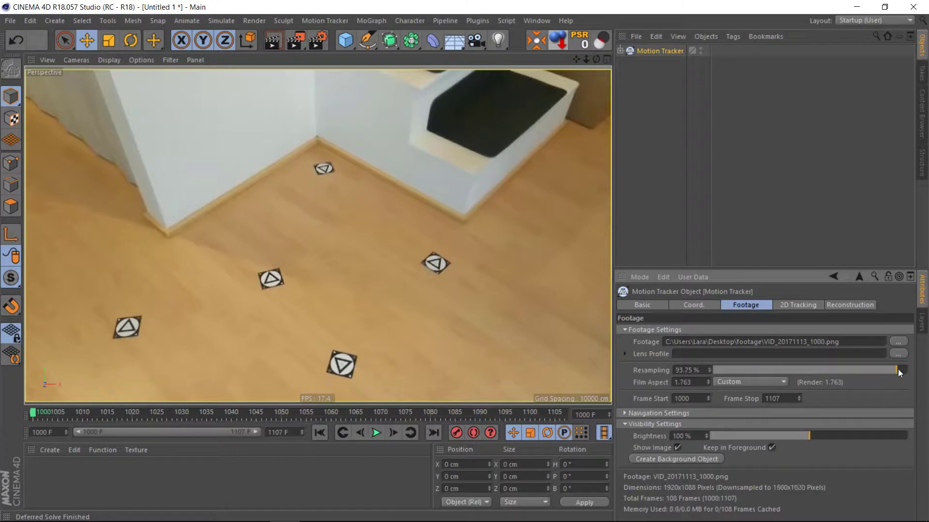
click(798, 304)
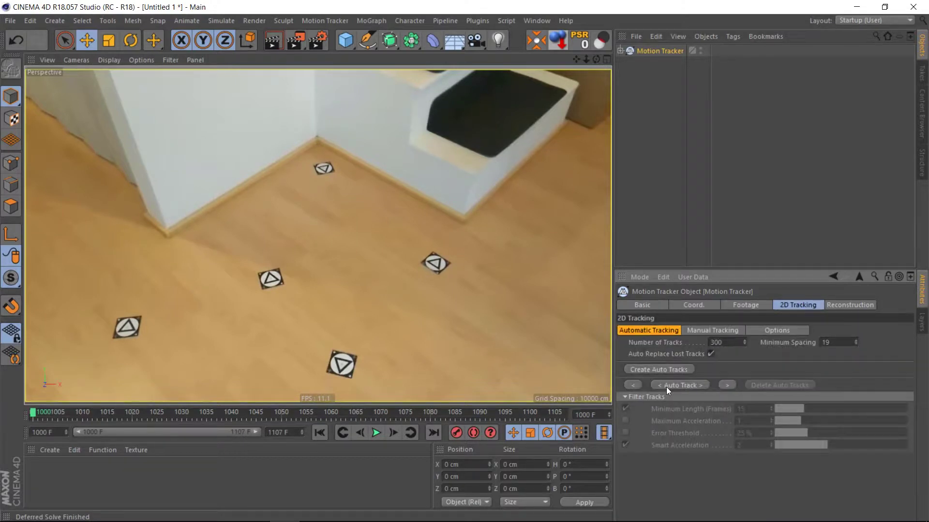
- Auto Track the floor footage with 300 2D tracks
click(682, 385)
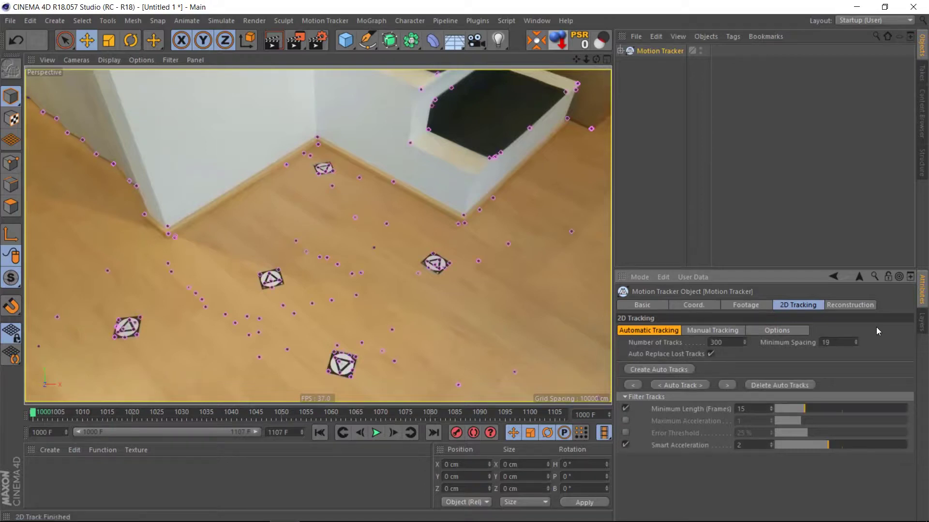
click(854, 308)
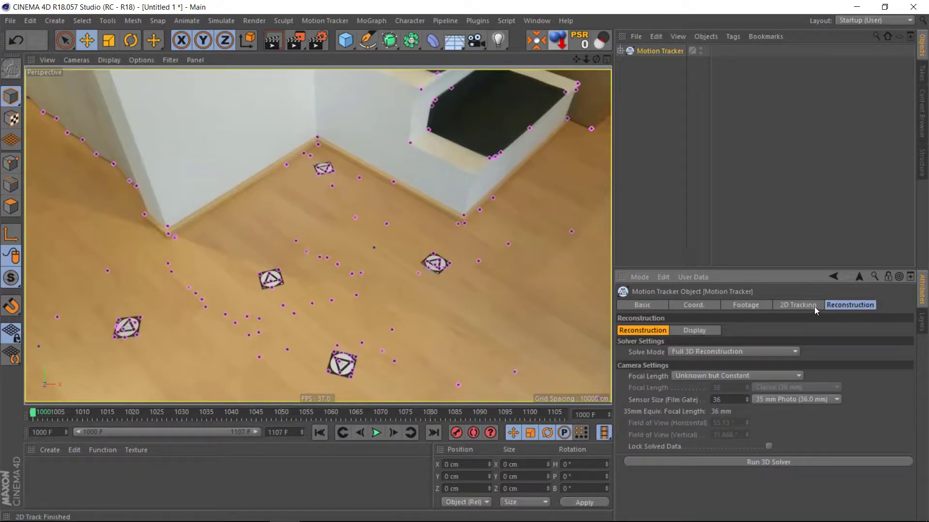
- Run the 3D camera solve with Full 3D Reconstruction
click(749, 352)
click(728, 360)
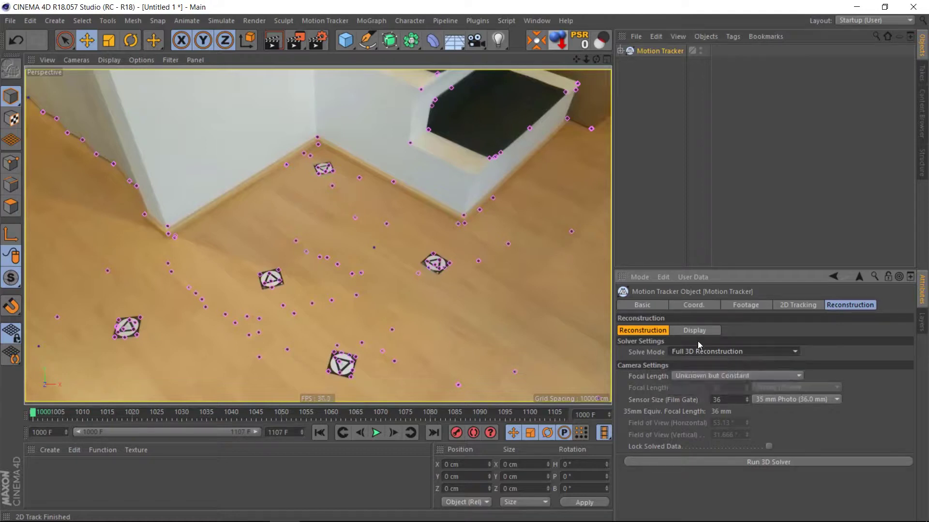
click(793, 461)
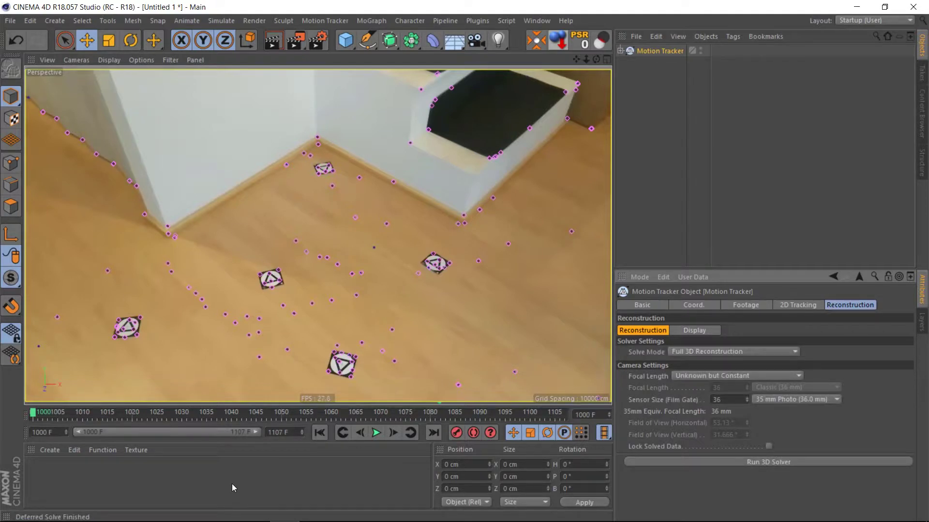
click(745, 304)
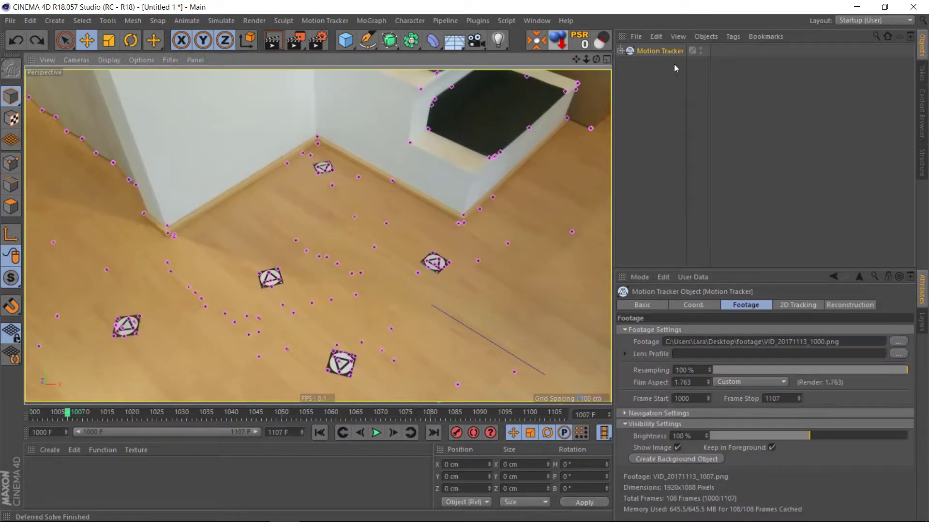
click(862, 305)
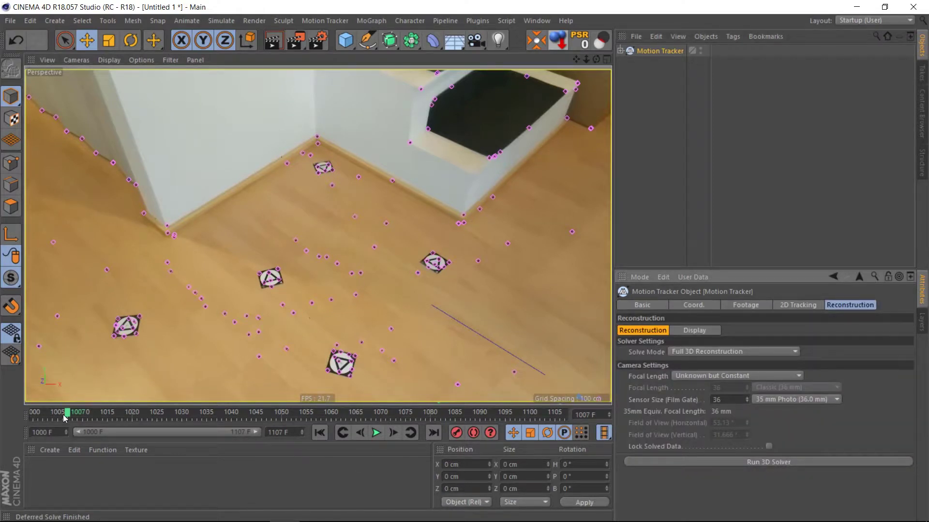
- Step to frame 1013 and expand the tracker to reveal Solved Camera and Auto Features
drag(64, 417, 99, 415)
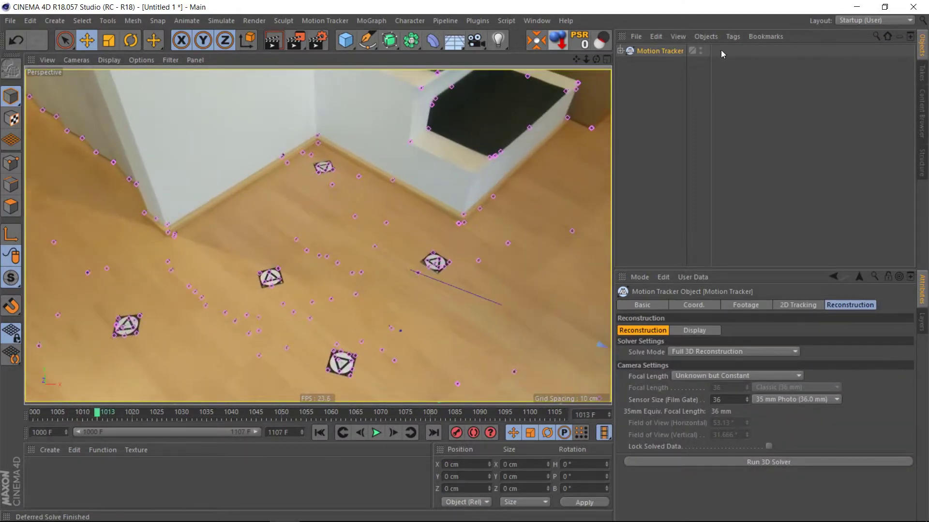
click(620, 50)
click(627, 75)
click(665, 75)
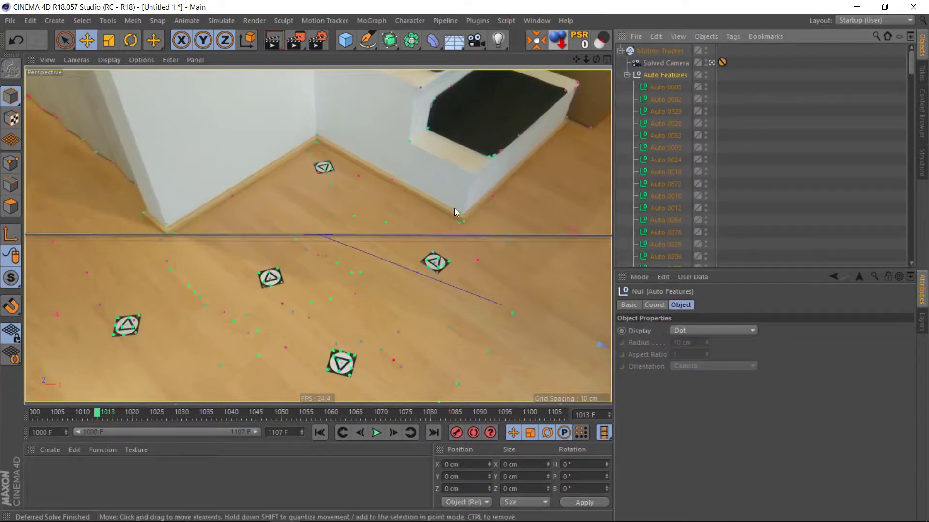
- Add a Planar Constraint tag to the Motion Tracker
click(659, 50)
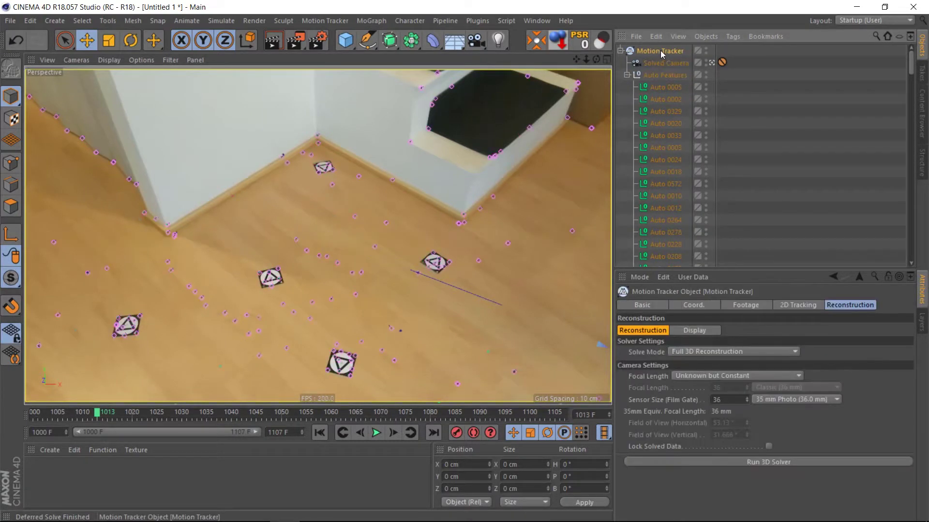
right_click(661, 51)
click(595, 159)
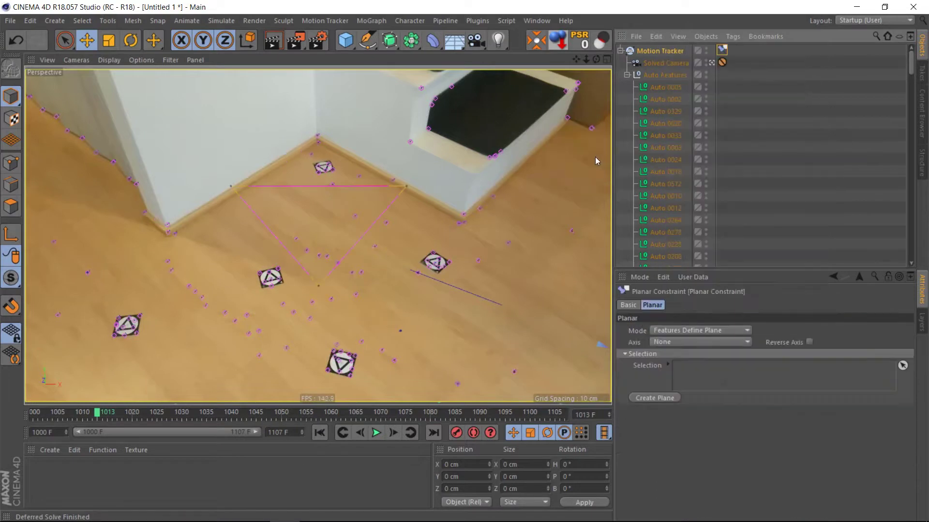
click(665, 75)
click(722, 50)
- Define the floor plane with three tracked floor features, plane axis None
click(463, 216)
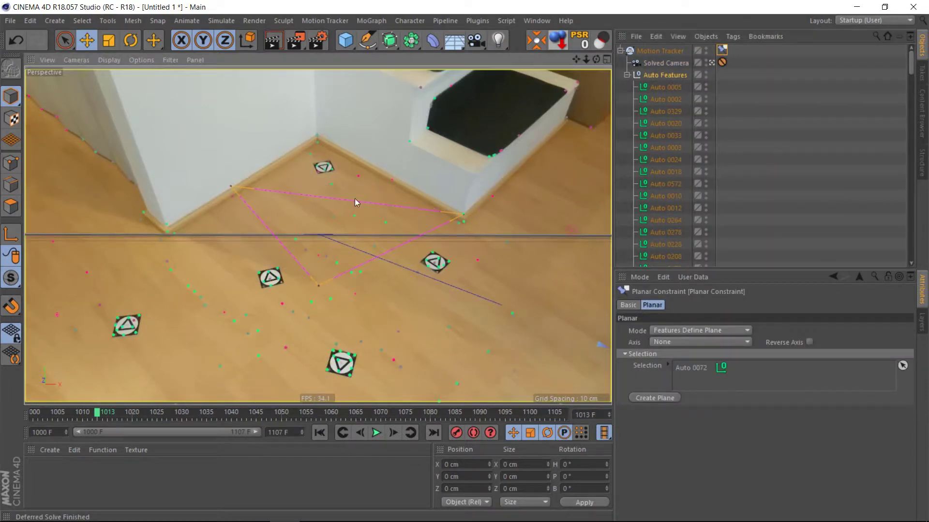
click(318, 286)
click(169, 225)
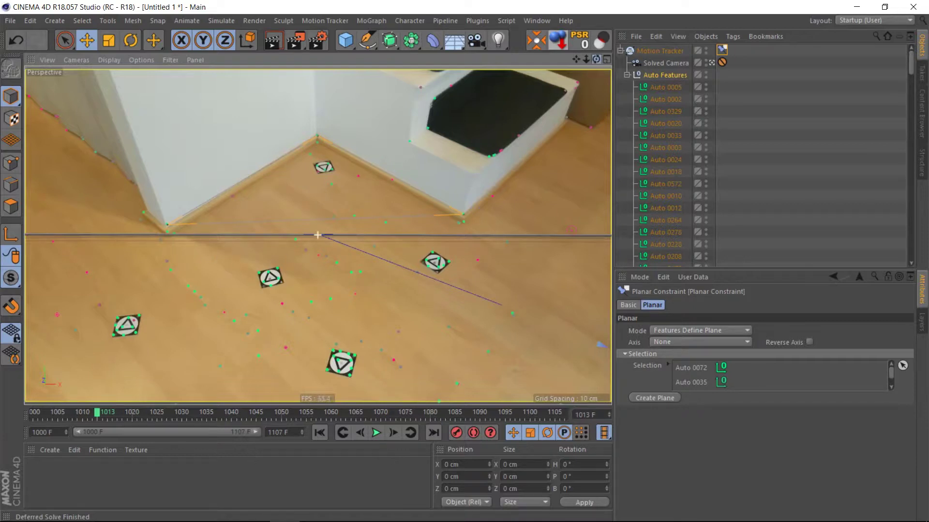
click(715, 341)
click(680, 355)
right_click(666, 49)
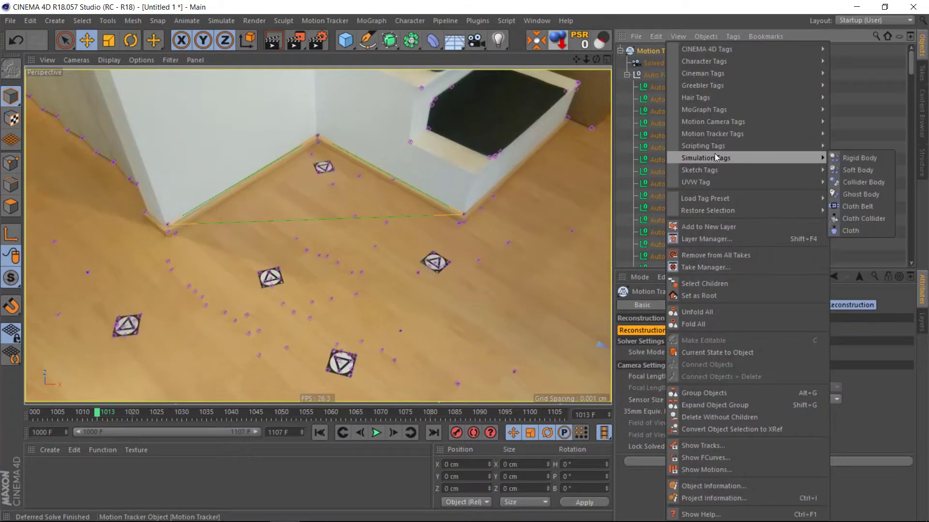
- Add a Position Constraint and a Vector Constraint tag to the Motion Tracker
click(610, 161)
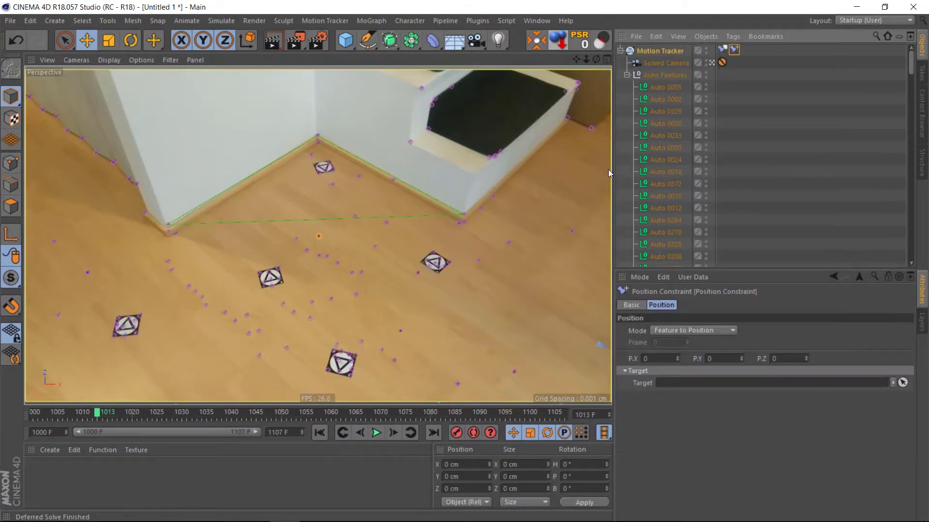
click(672, 77)
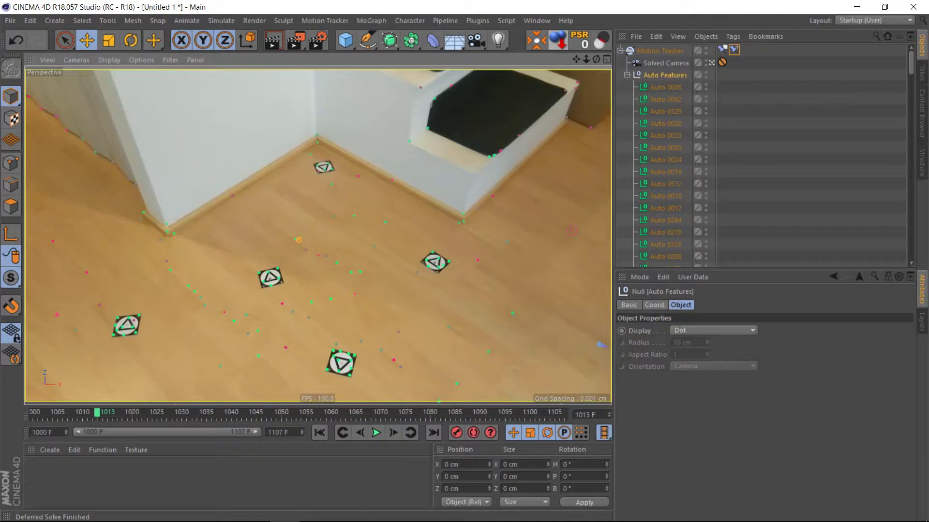
right_click(658, 51)
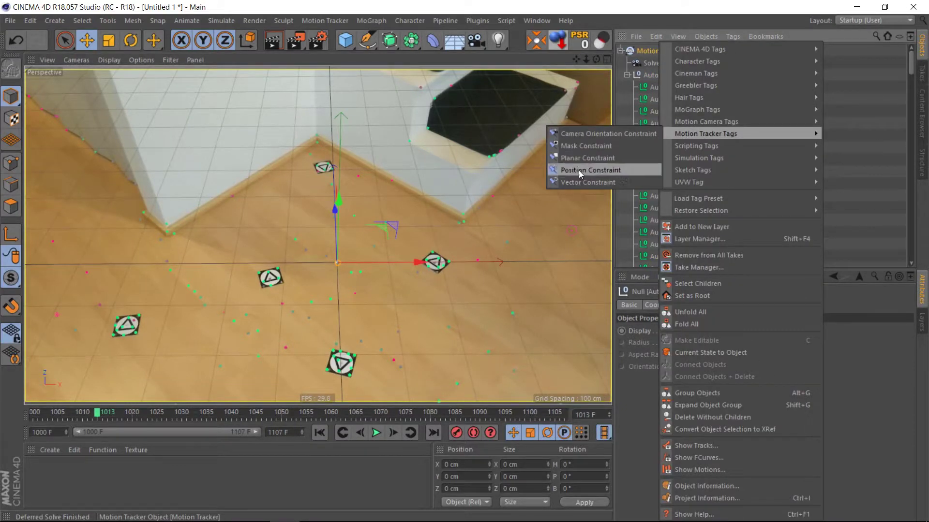
click(605, 171)
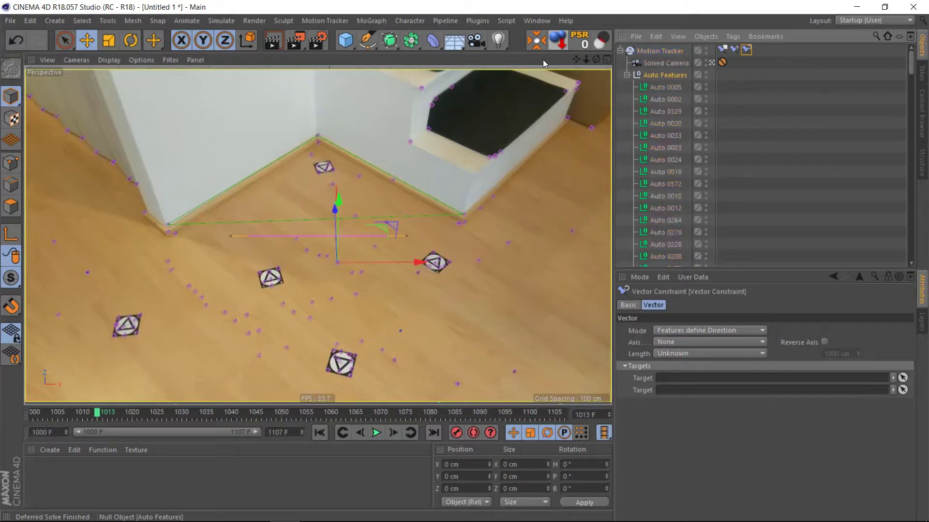
- Run the vector constraint from Auto 0043 to Auto 0803 along the X axis
click(680, 77)
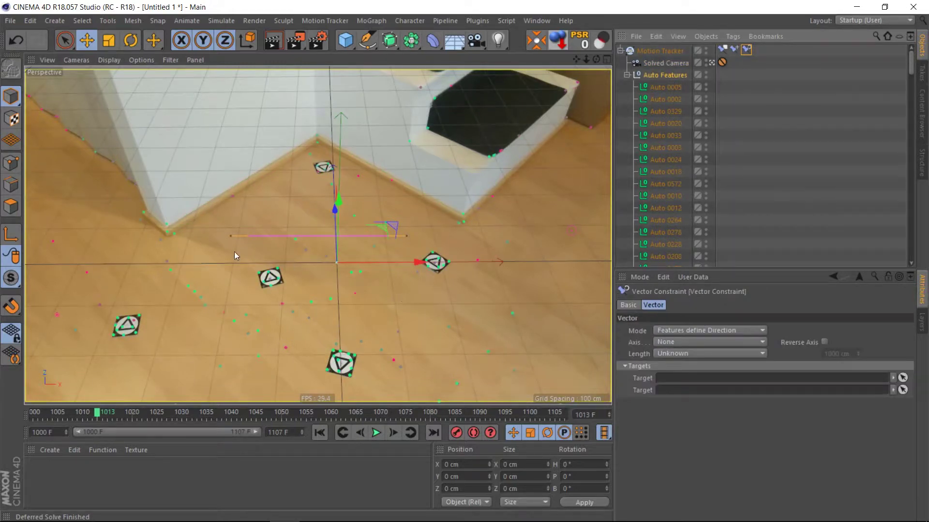
drag(232, 237, 167, 234)
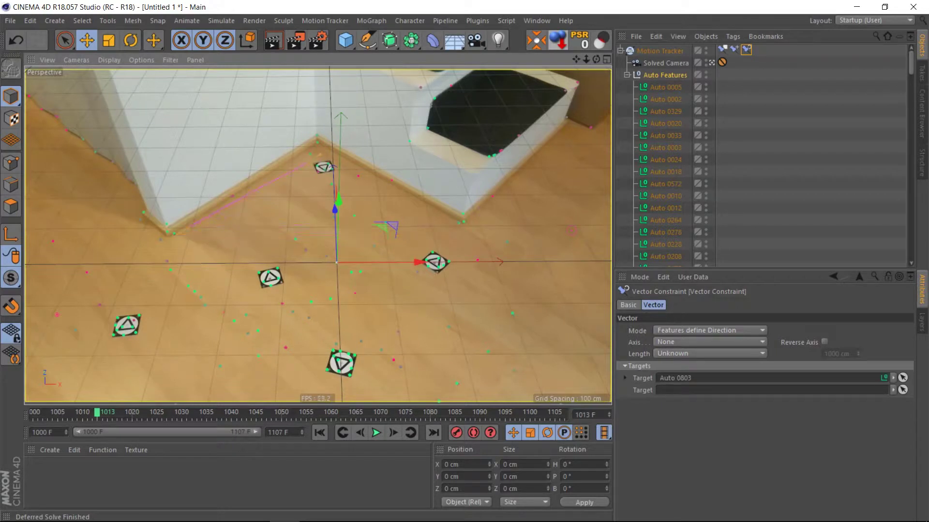
drag(316, 144, 319, 145)
click(682, 344)
click(682, 370)
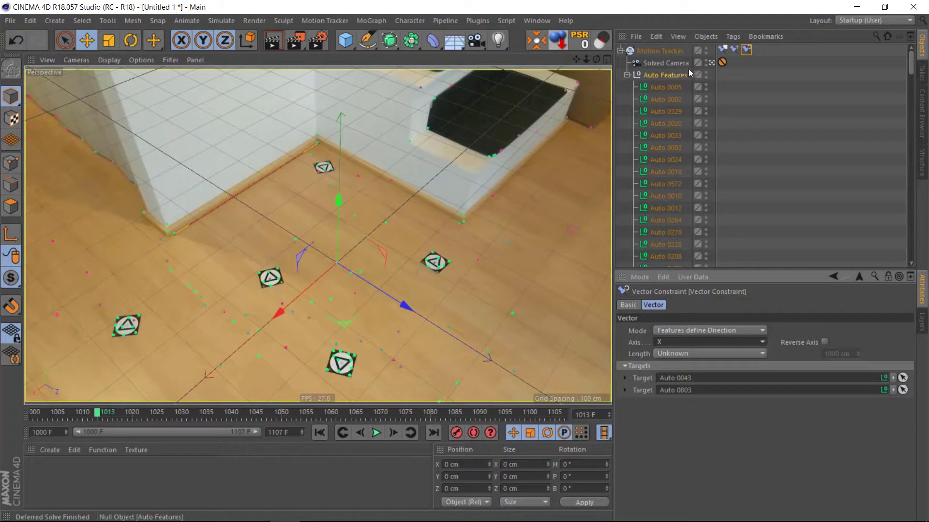
- Add a 200 cm cube at the origin, play the solve to check it, then rewind to frame 1000
click(346, 41)
key(F8)
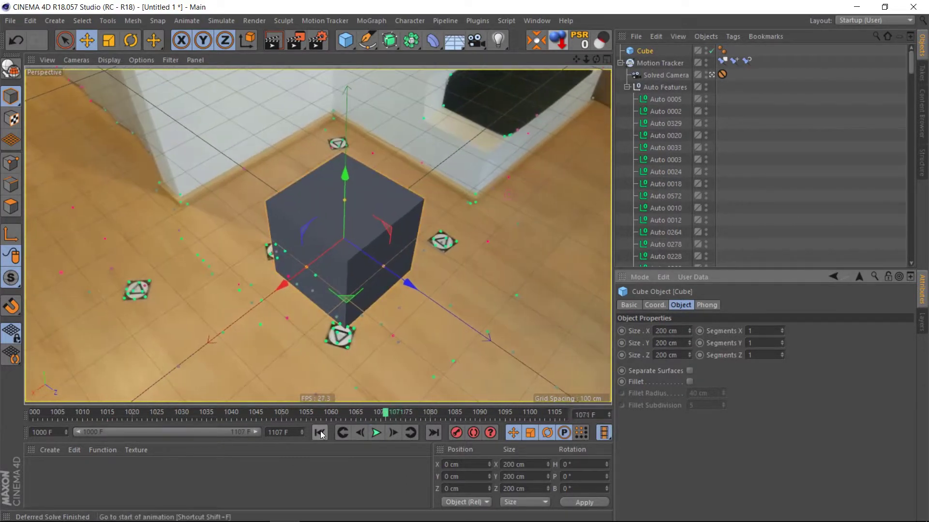
key(F8)
key(shift+f)
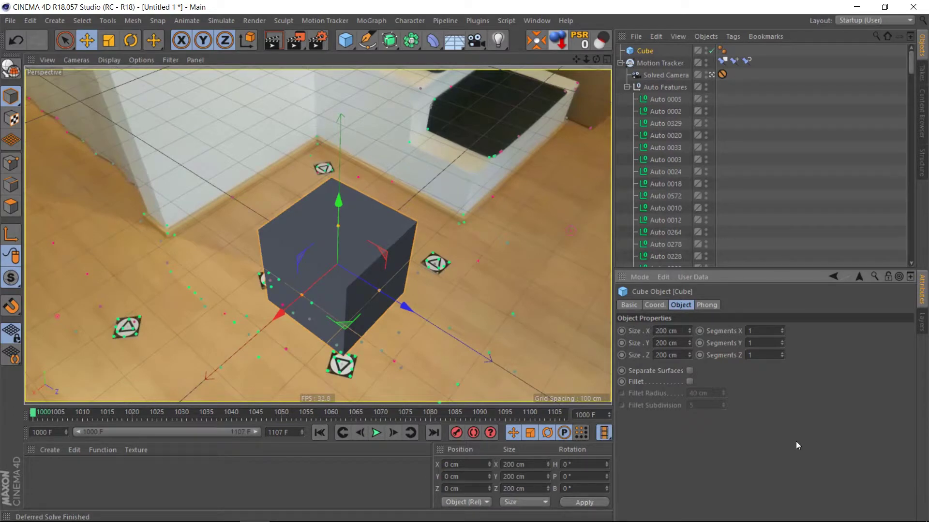
- Create a Background object textured with the VID_20171113 footage from the tracker
click(626, 87)
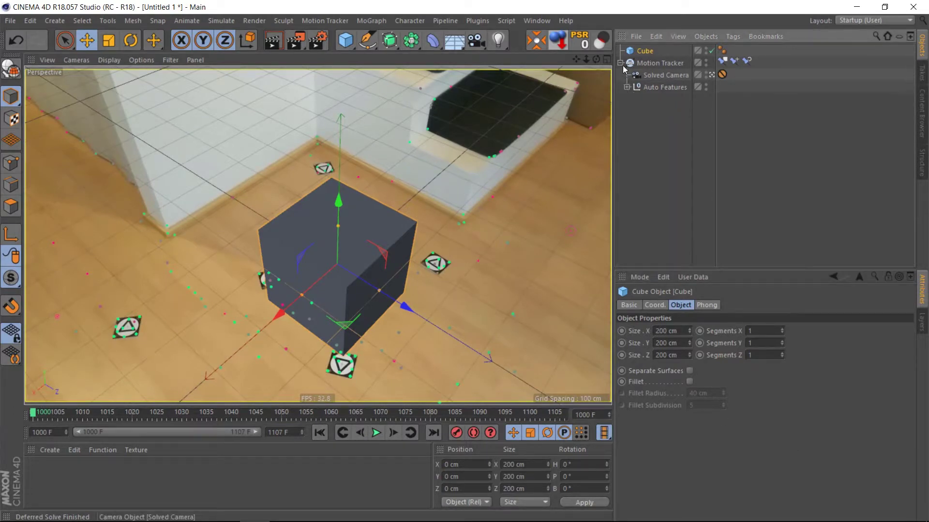
click(620, 63)
click(660, 63)
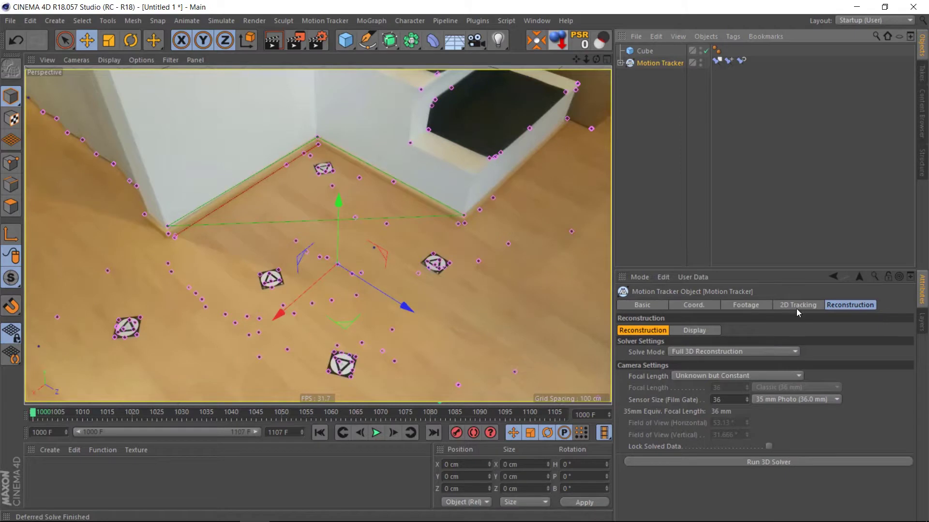
click(753, 307)
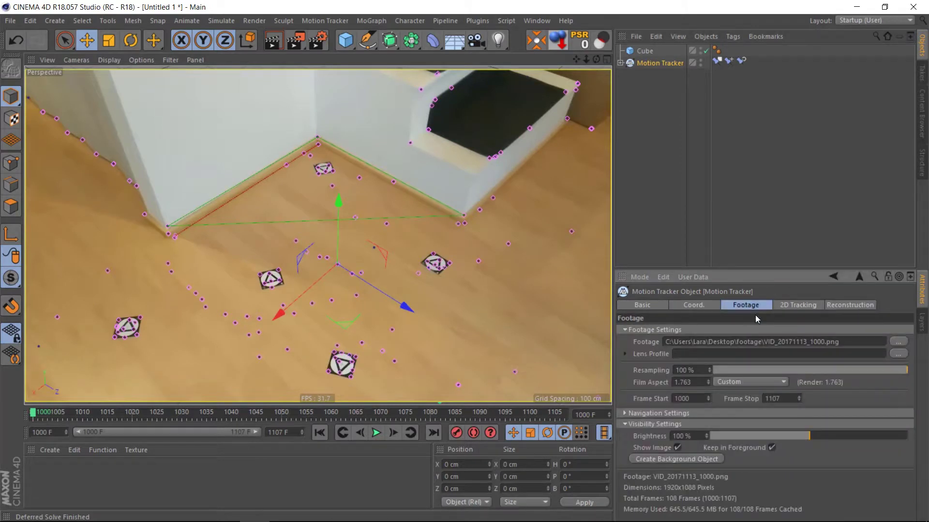
click(676, 460)
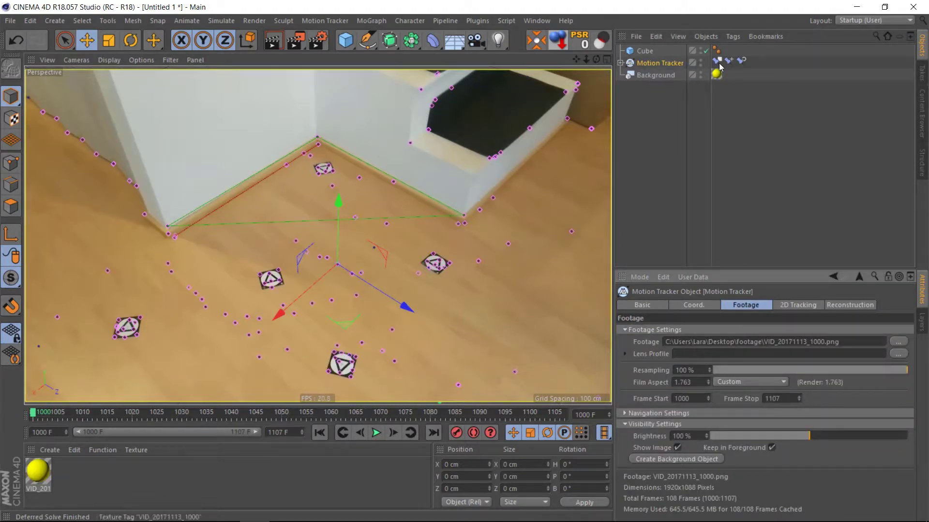
- Move the Solved Camera out of the Motion Tracker and select the tracker with Auto Features
click(621, 63)
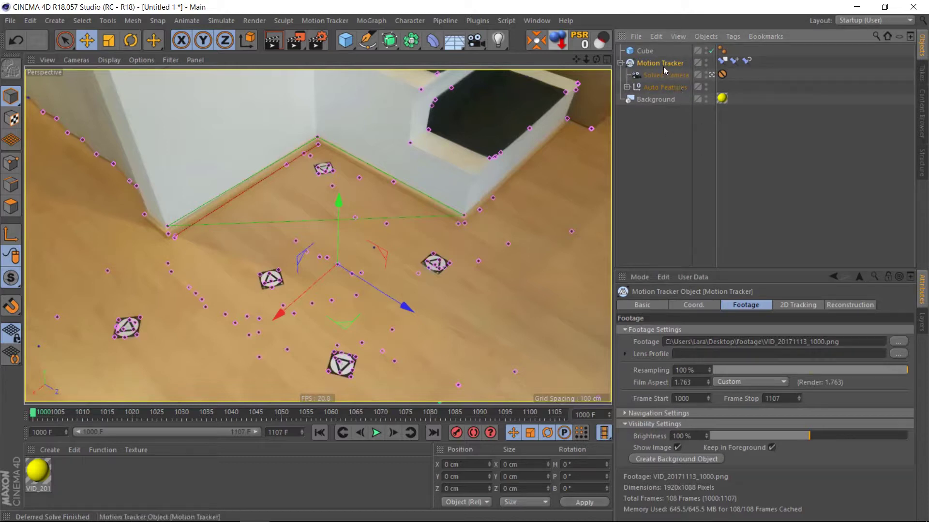
shift+click(664, 88)
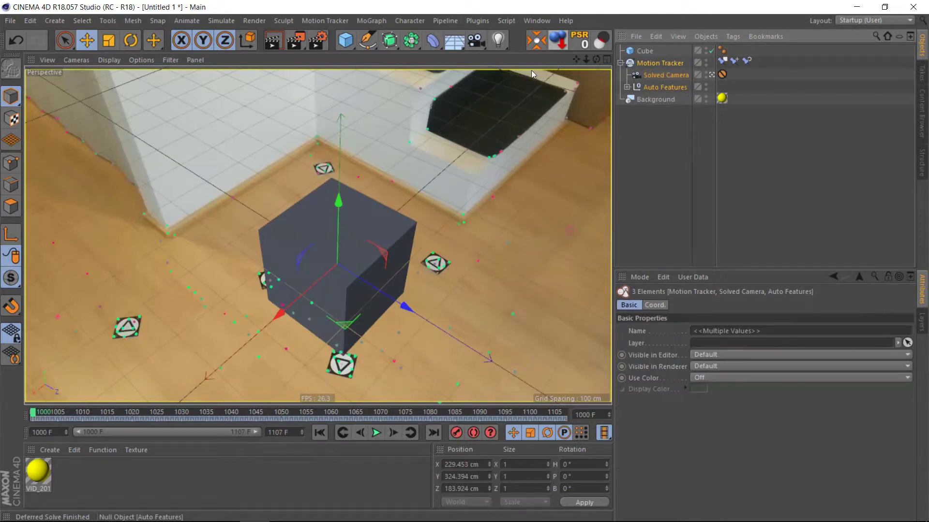
click(666, 76)
click(656, 100)
click(667, 76)
drag(666, 75, 662, 117)
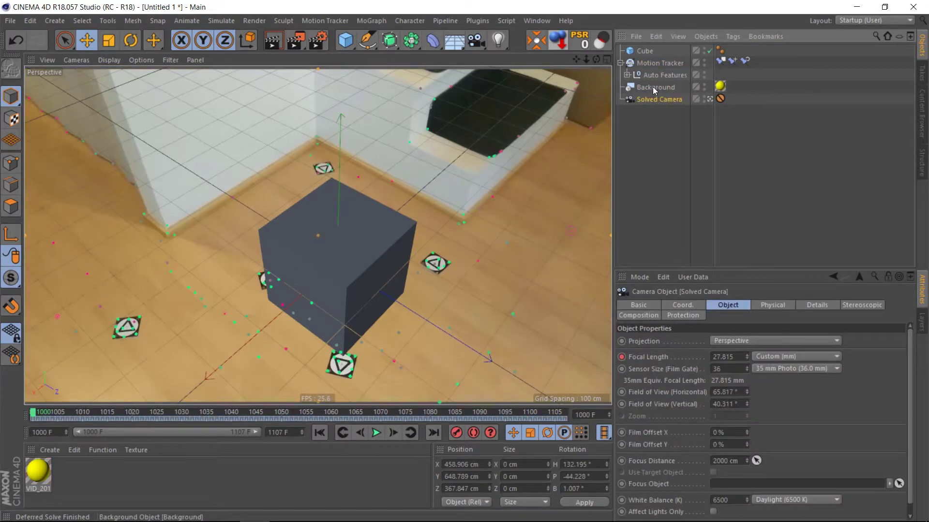
click(664, 75)
- Delete the Motion Tracker, add a 400 cm plane, and MagicCenter the cube up to Y 100 cm
key(Delete)
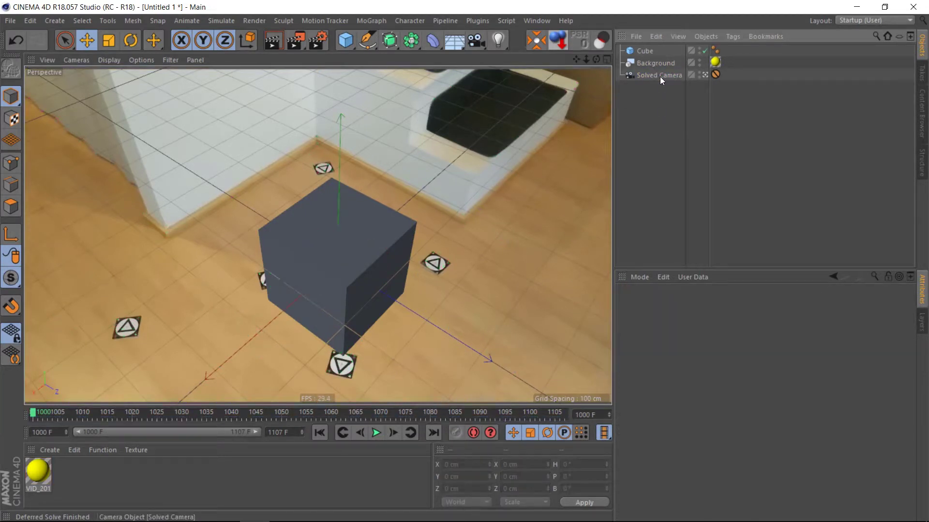
mouse_move(33, 415)
mouse_down()
mouse_move(558, 426)
mouse_move(33, 420)
mouse_up()
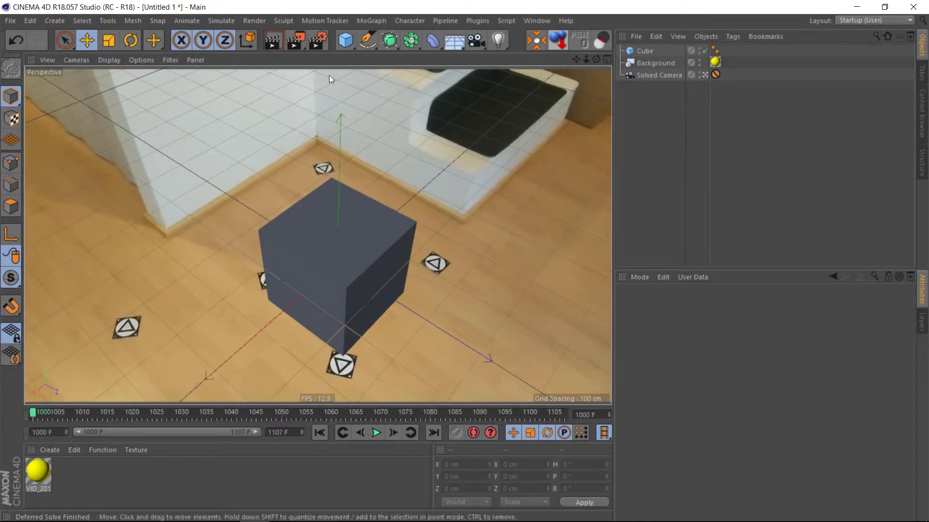
click(345, 40)
click(473, 86)
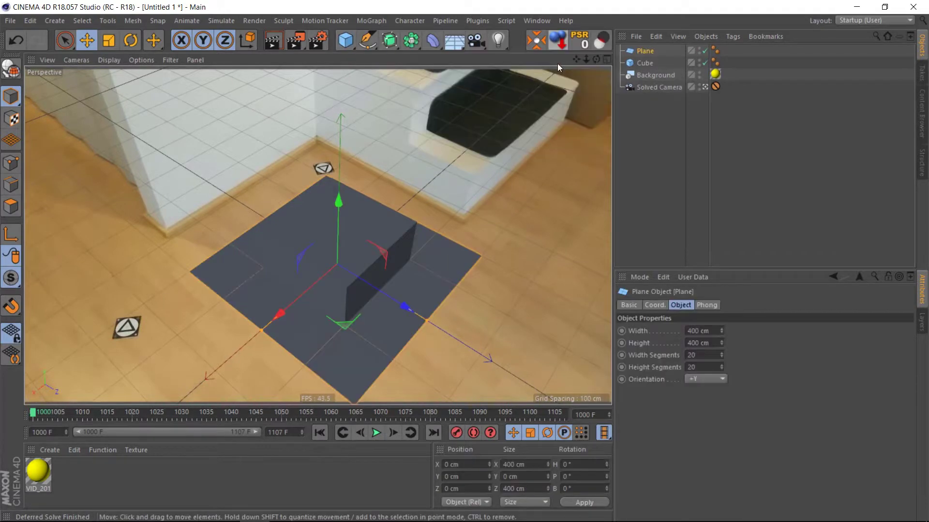
click(661, 63)
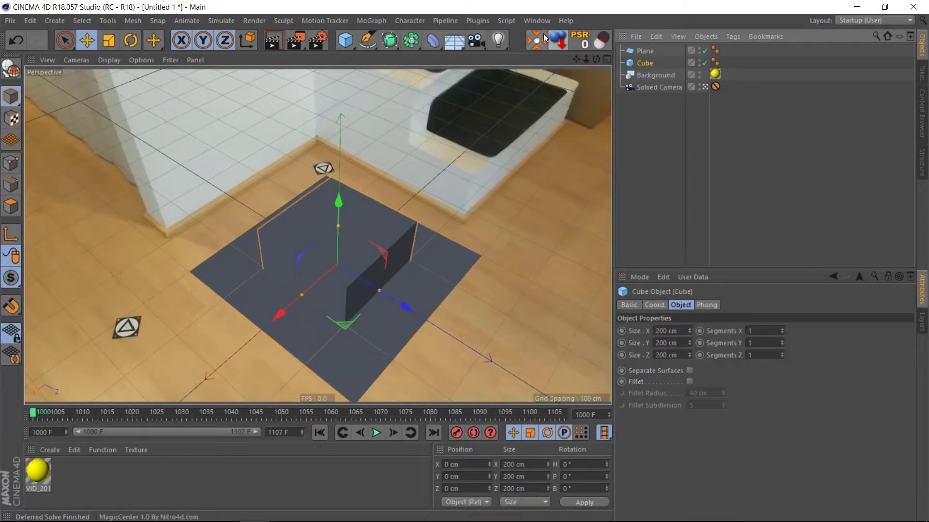
click(558, 40)
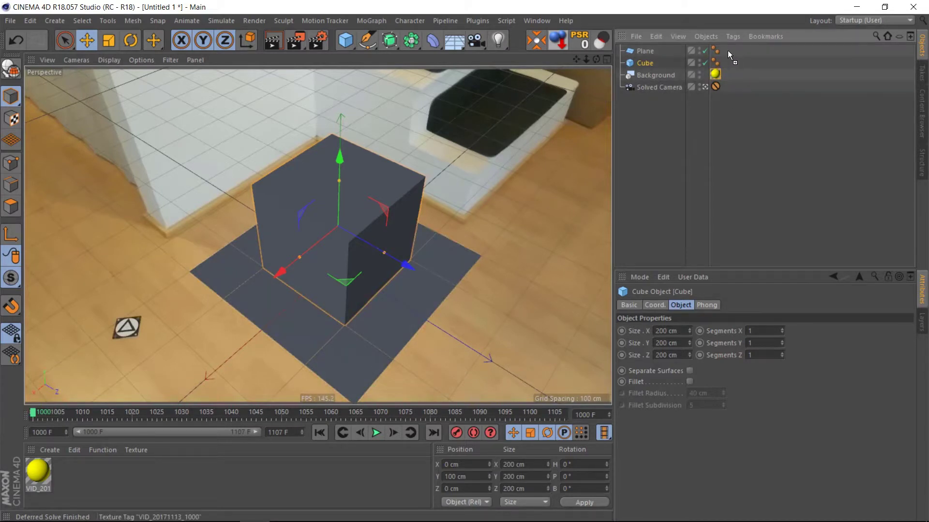
- Copy the footage texture onto the plane and add a Compositing tag with Compositing Background enabled
ctrl+drag(738, 52, 728, 50)
right_click(647, 51)
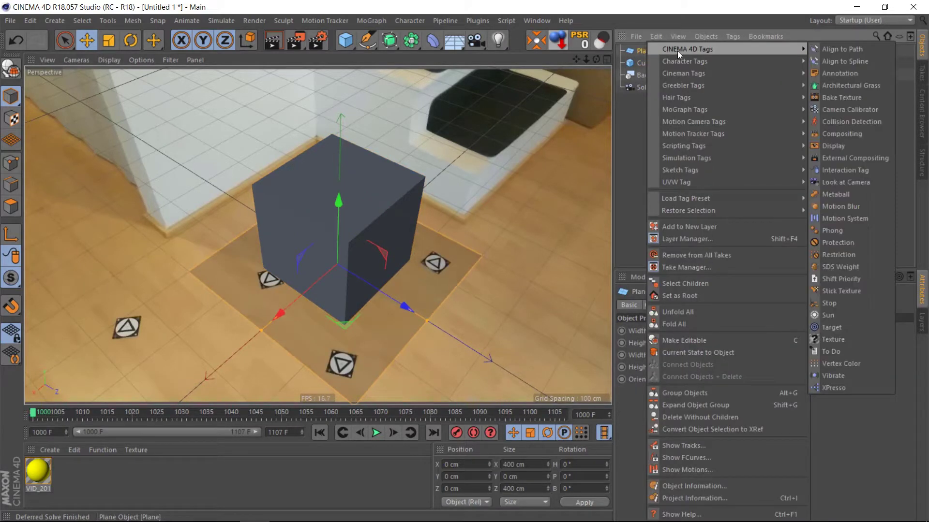
click(847, 128)
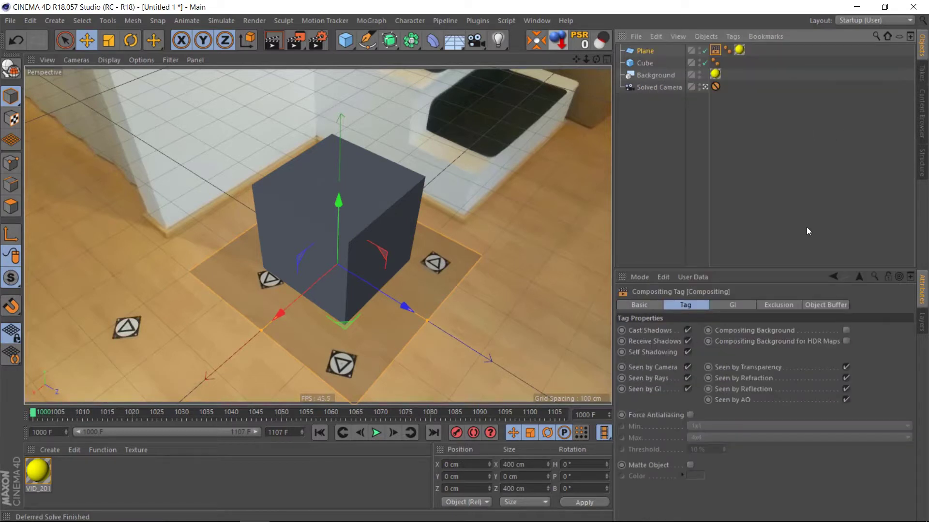
click(845, 331)
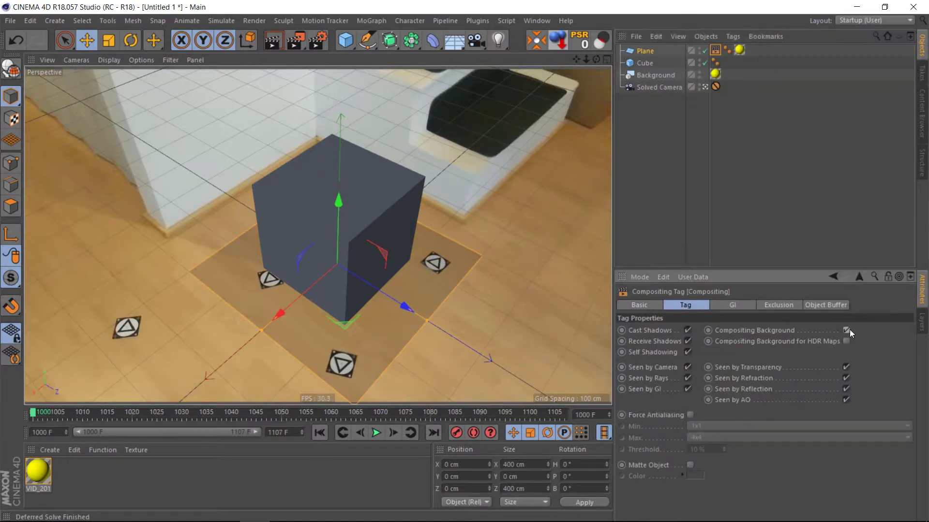
- Render a test view showing the plane blending into the floor, then return to the editor view
click(734, 157)
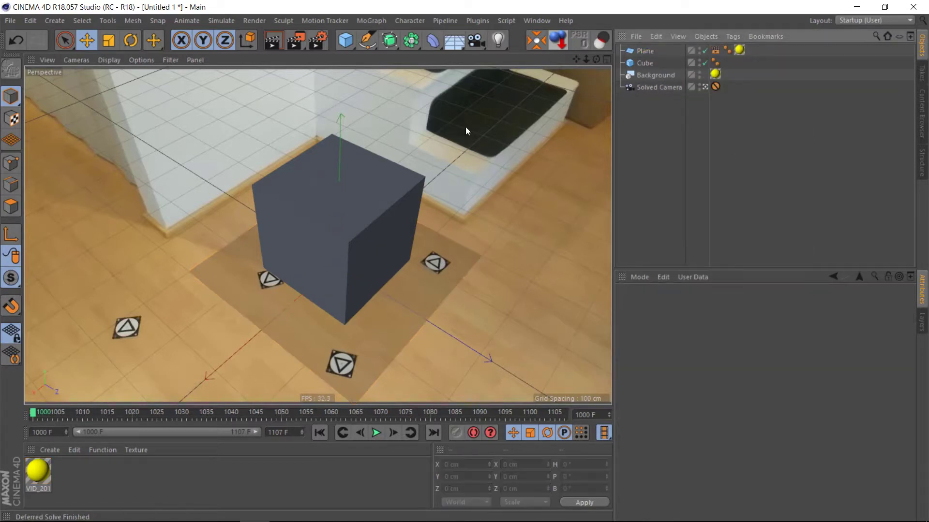
click(273, 41)
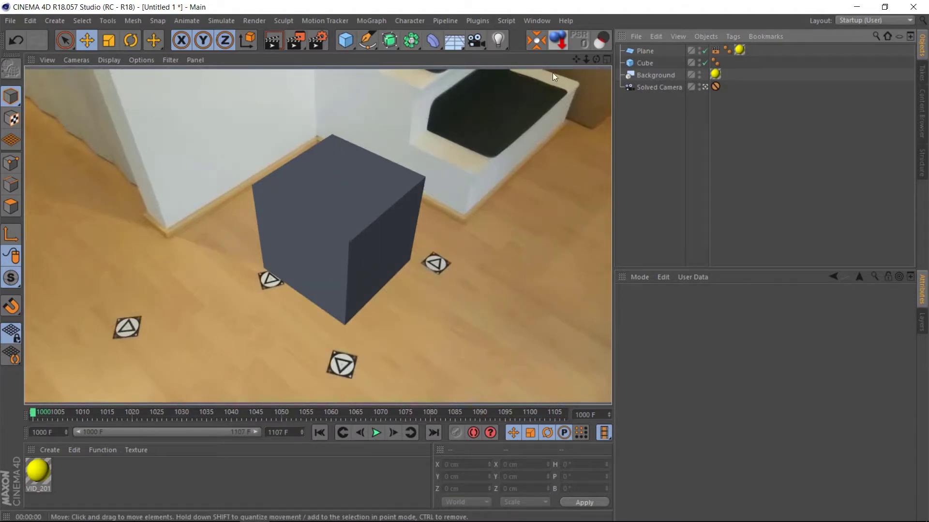
click(452, 103)
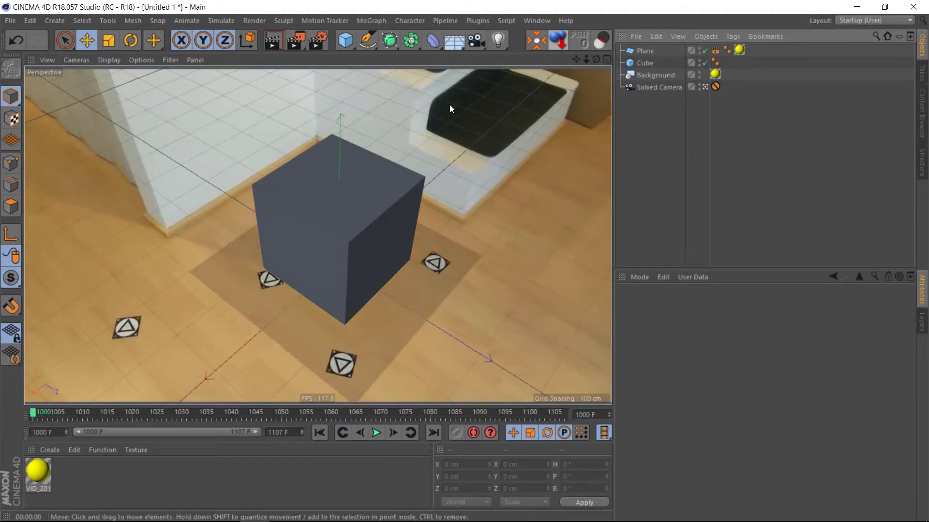
- Add a light using Shadow Maps (Soft) at 80% density with a 2000x2000 shadow map
click(498, 42)
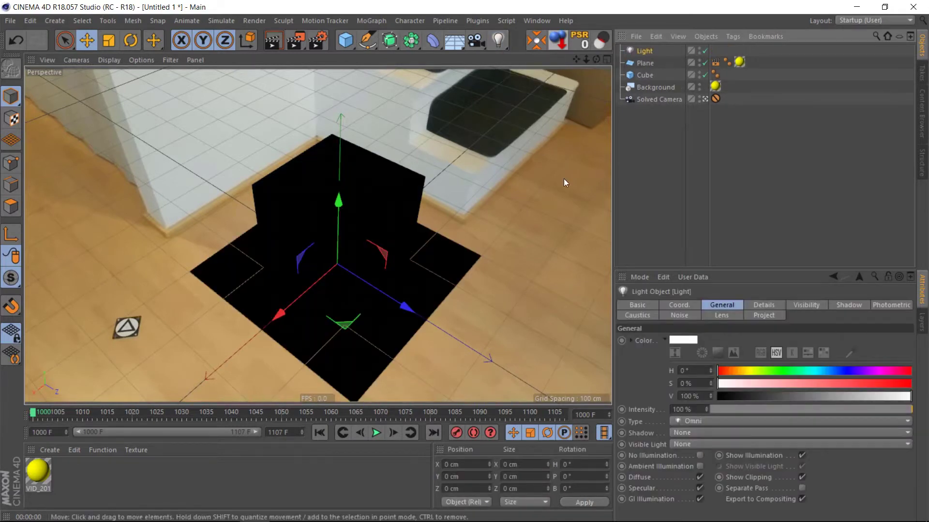
click(863, 307)
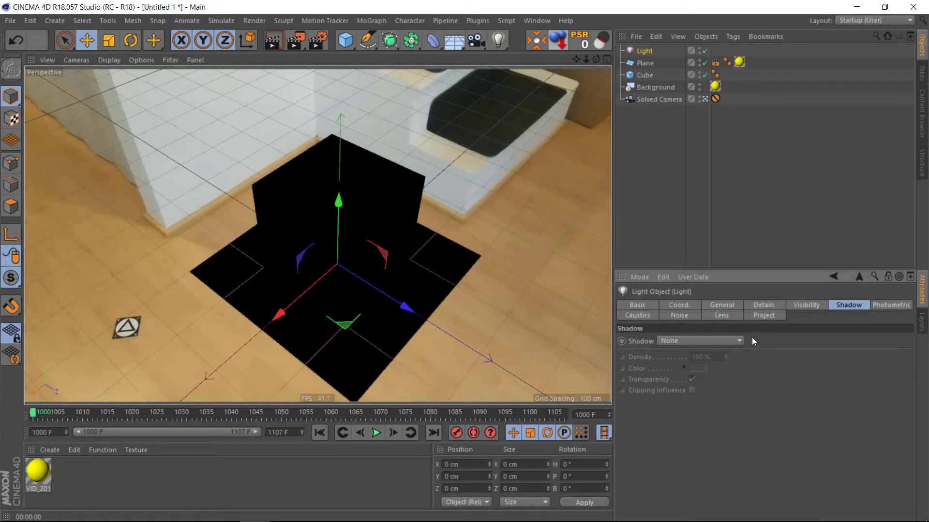
click(707, 341)
click(699, 367)
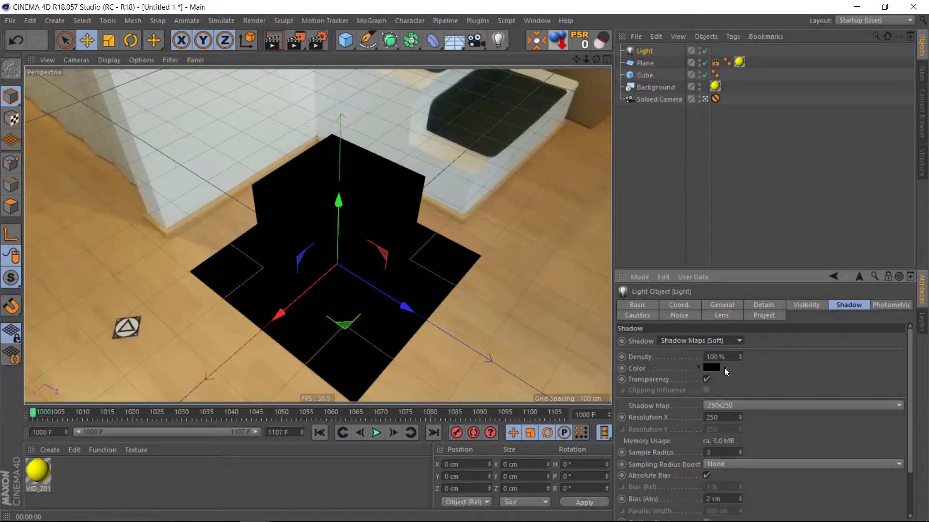
click(725, 357)
text(80)
key(Return)
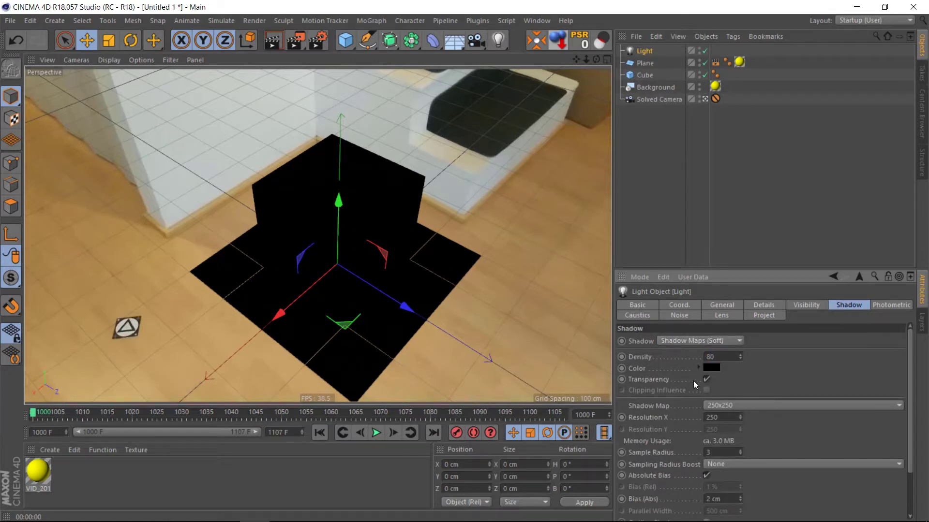
click(729, 405)
click(724, 502)
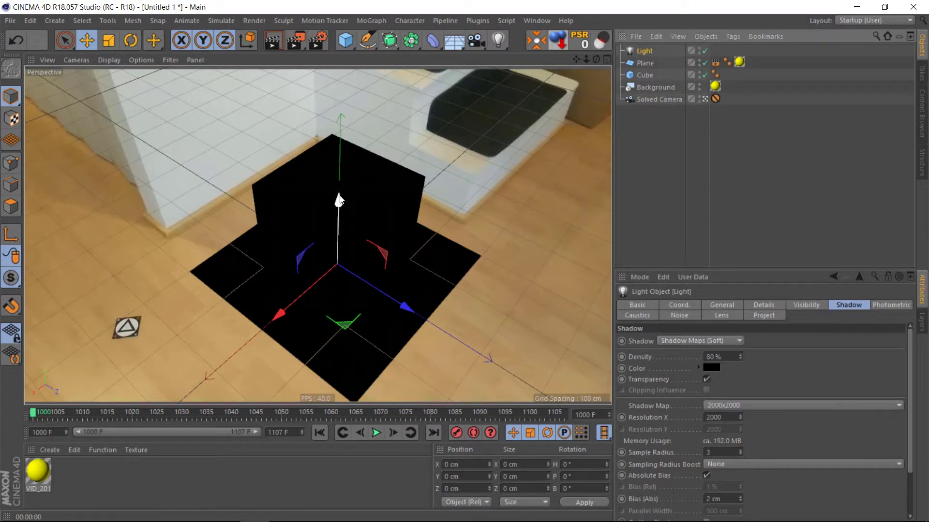
- Place the light above and left of the cube, and turn on viewport Post Effects to show shadows
drag(338, 201, 338, 154)
drag(228, 141, 141, 269)
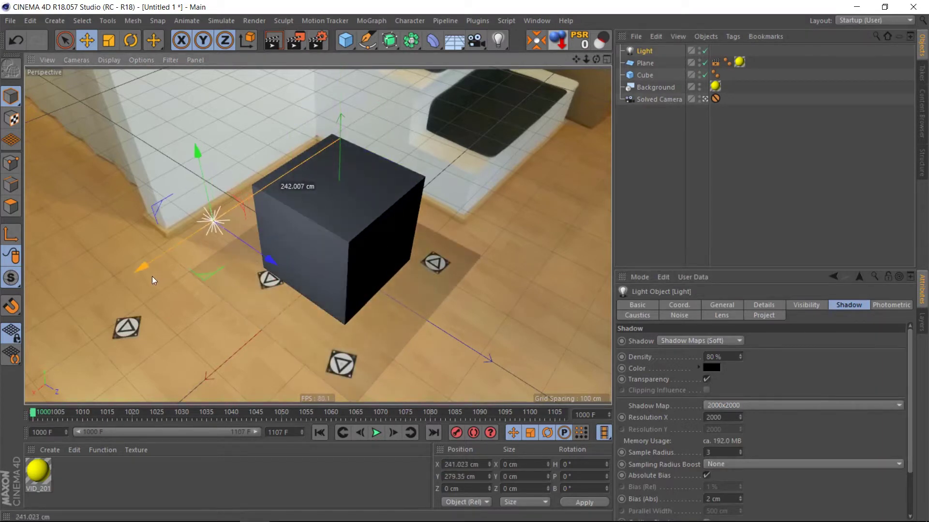
drag(269, 259, 228, 235)
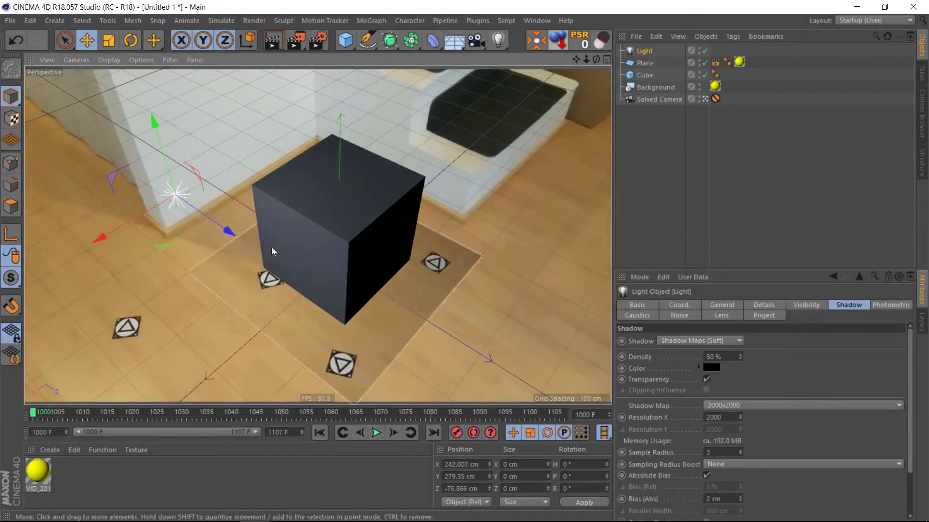
click(141, 60)
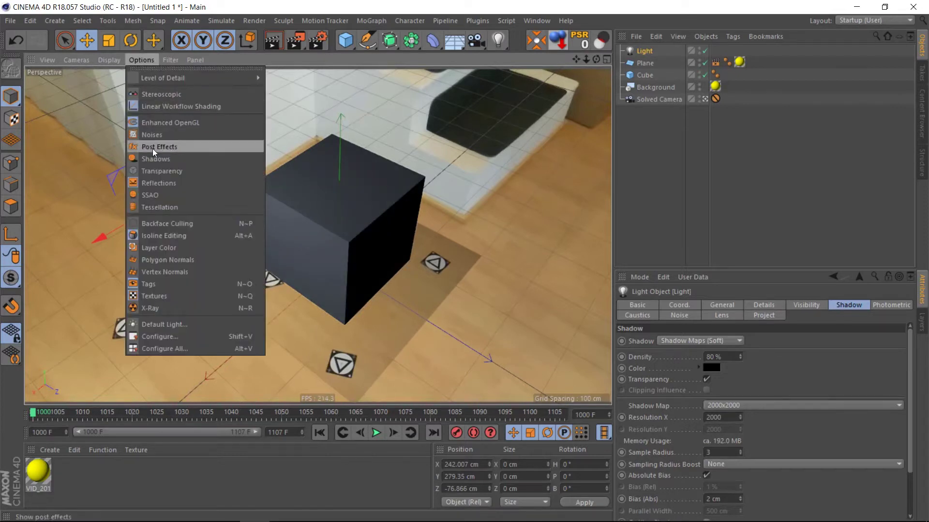
click(156, 163)
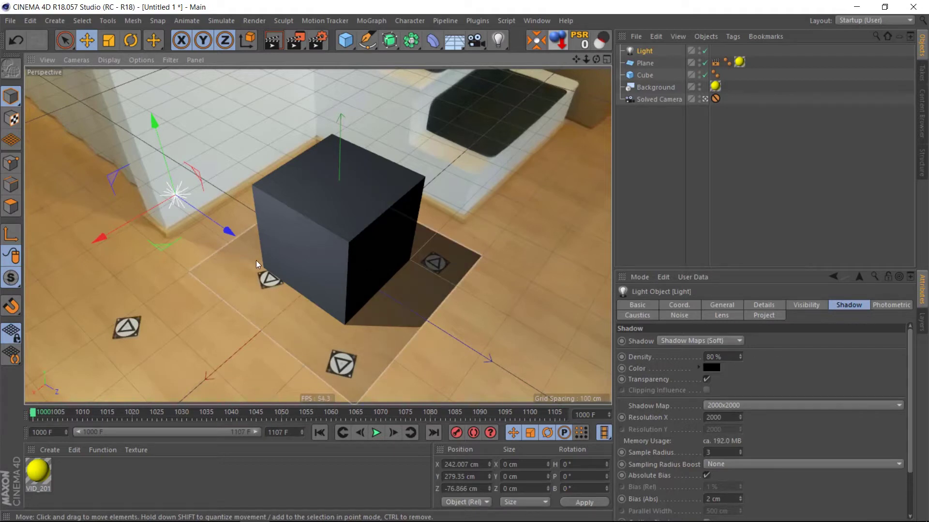
- Nudge the light along X to 192 cm and stretch the plane to 823 cm long
drag(141, 205, 164, 203)
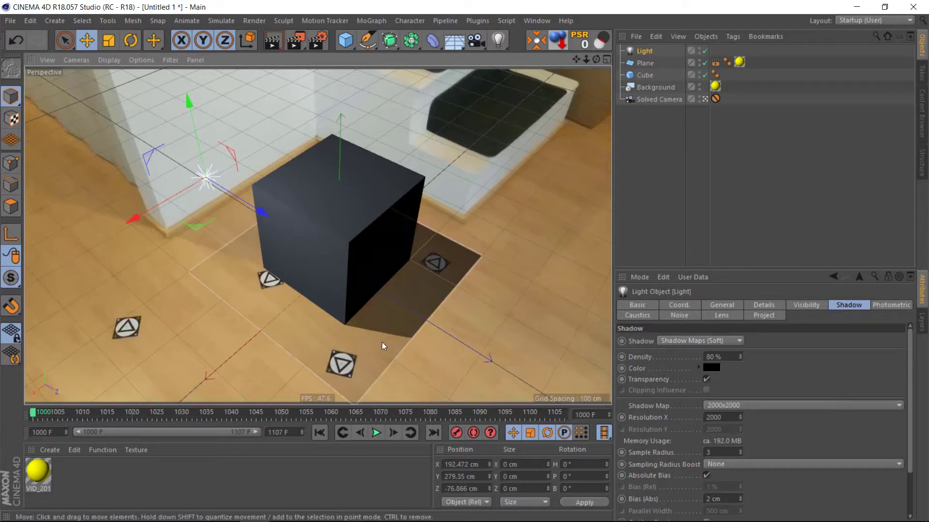
click(429, 321)
drag(487, 344, 565, 372)
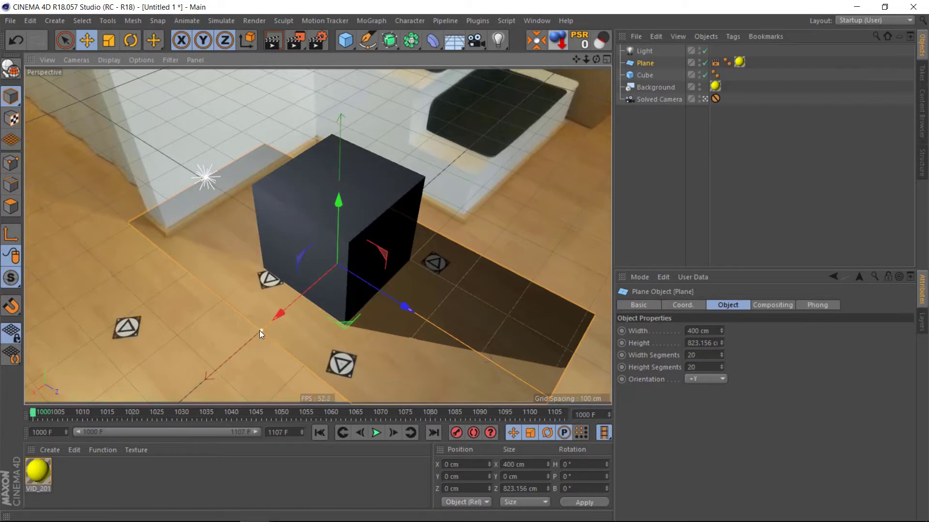
- Widen the plane to about 779 cm, render a preview, then raise the light and shift it along X
drag(260, 330, 136, 376)
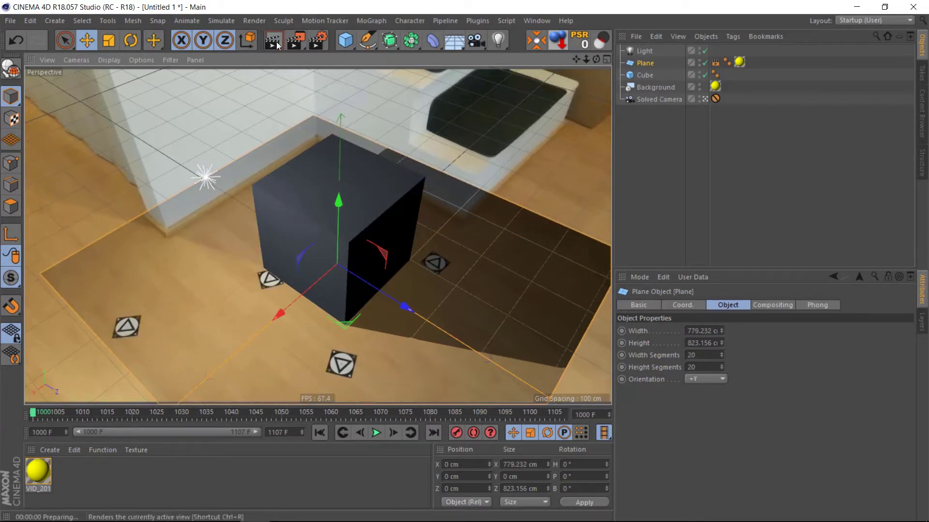
click(272, 40)
click(645, 51)
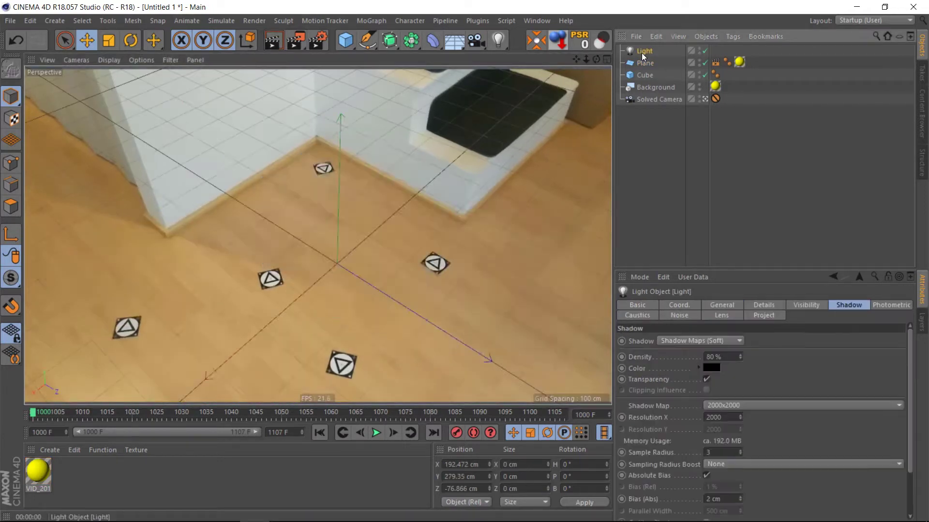
drag(189, 136, 188, 76)
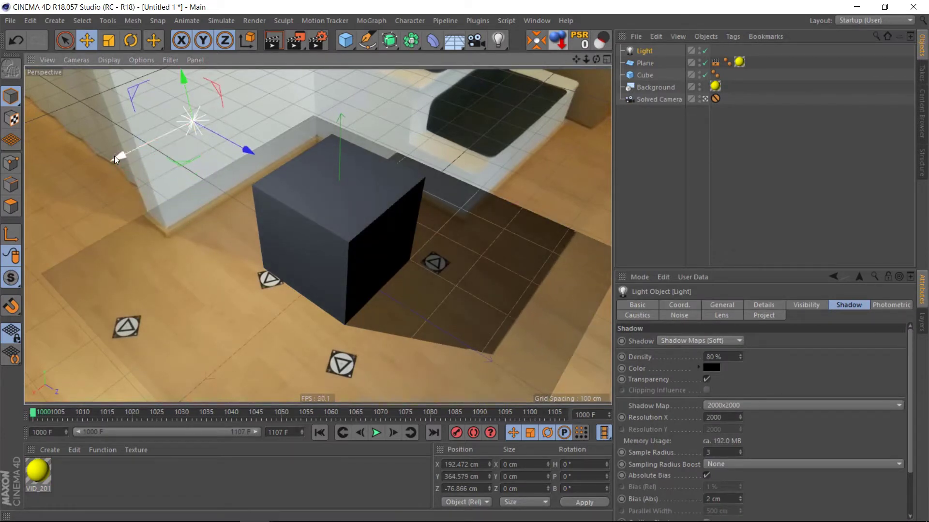
drag(118, 156, 127, 153)
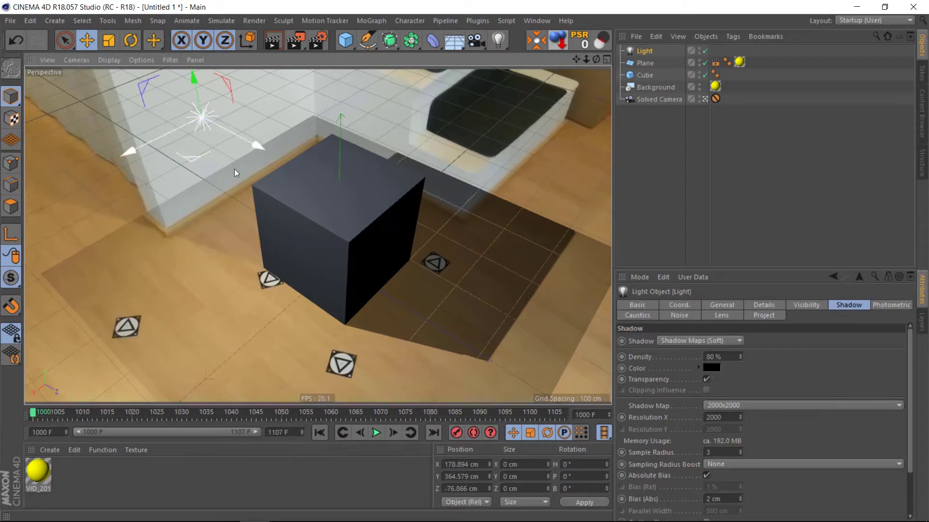
- Scale the plane up to about 125% and render a preview to check the shadow
click(137, 357)
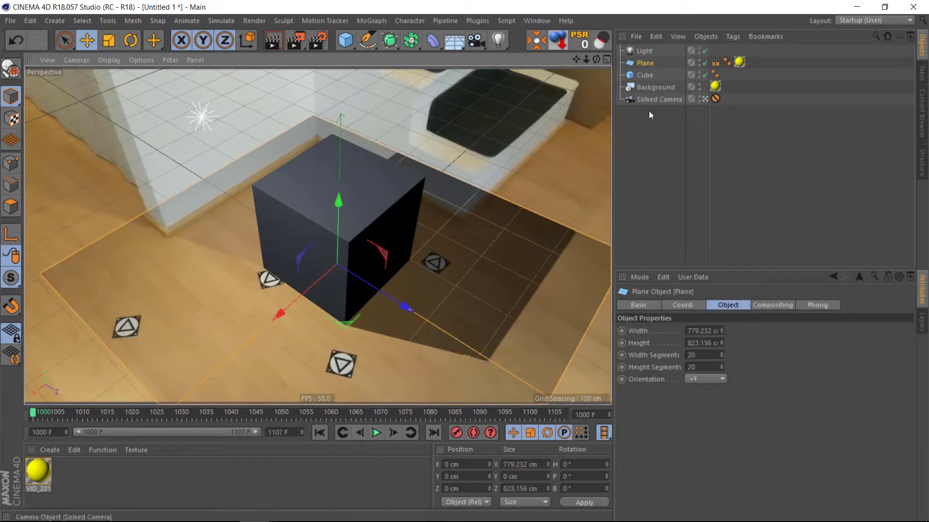
click(109, 40)
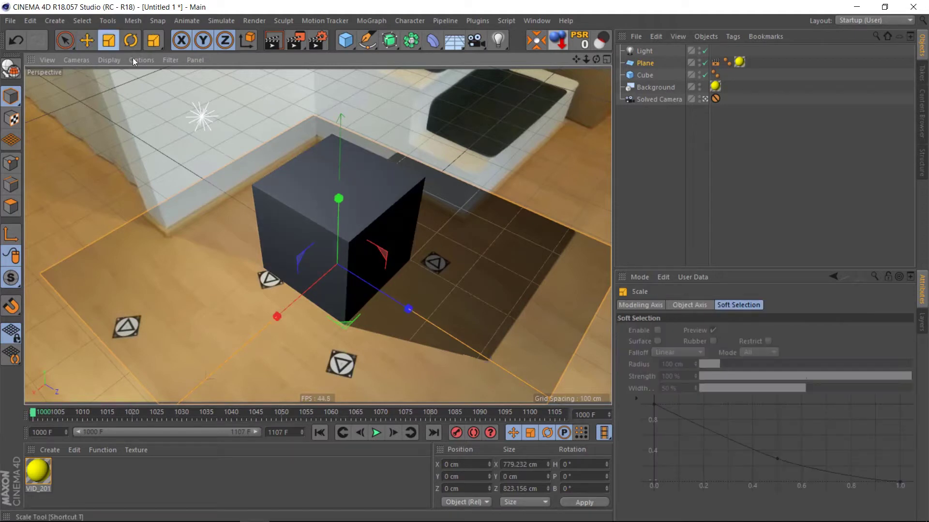
drag(507, 270, 583, 221)
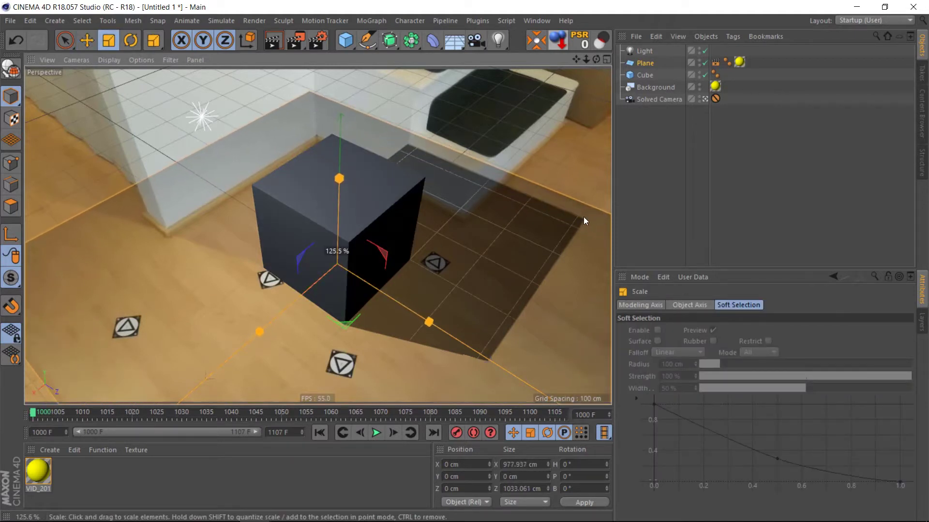
key(space)
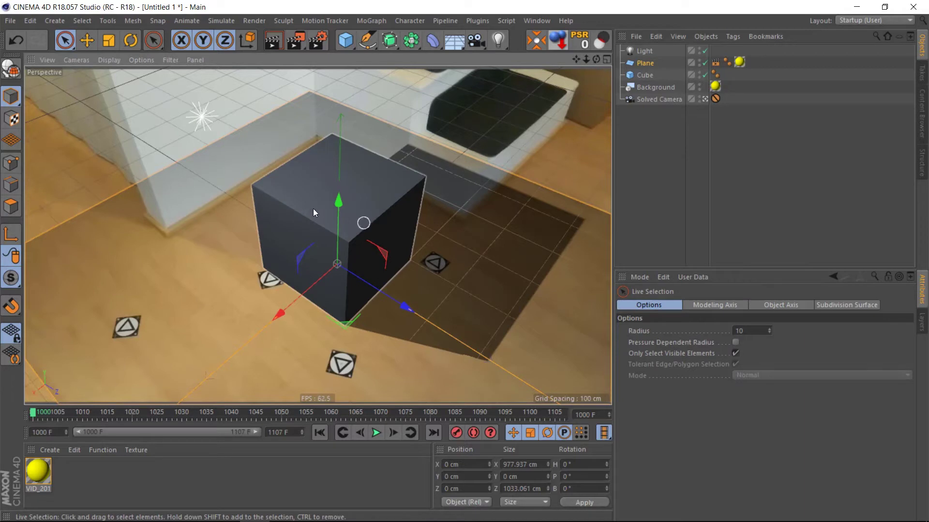
click(273, 40)
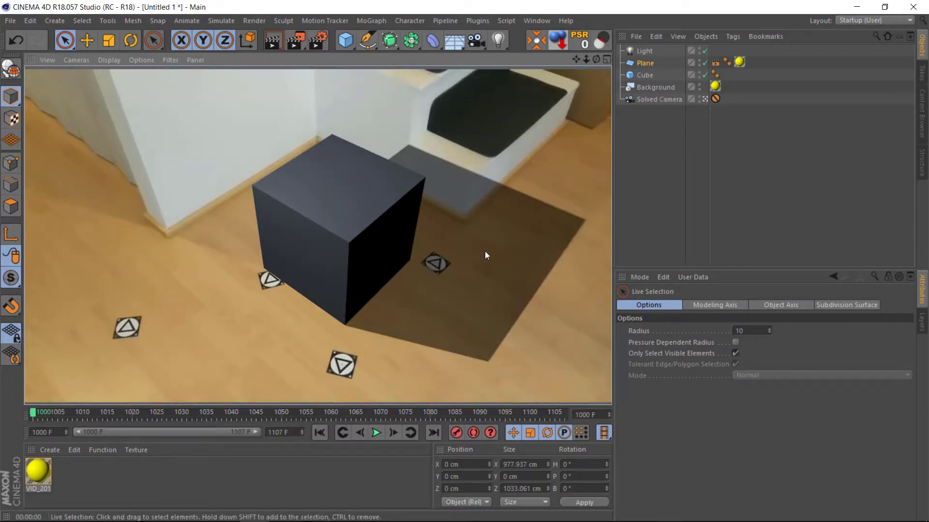
- Lower the light's shadow density to 50% and render a preview of the lighter shadow
click(645, 51)
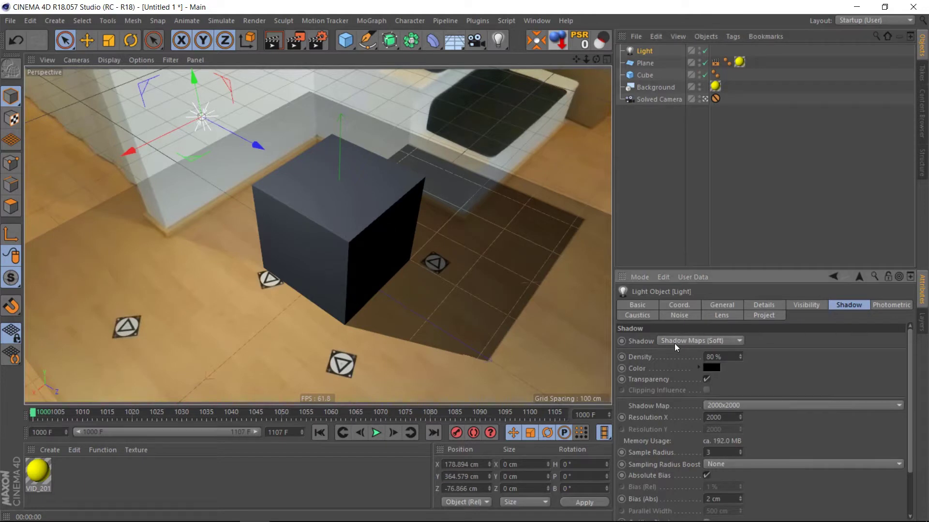
text(50)
key(Return)
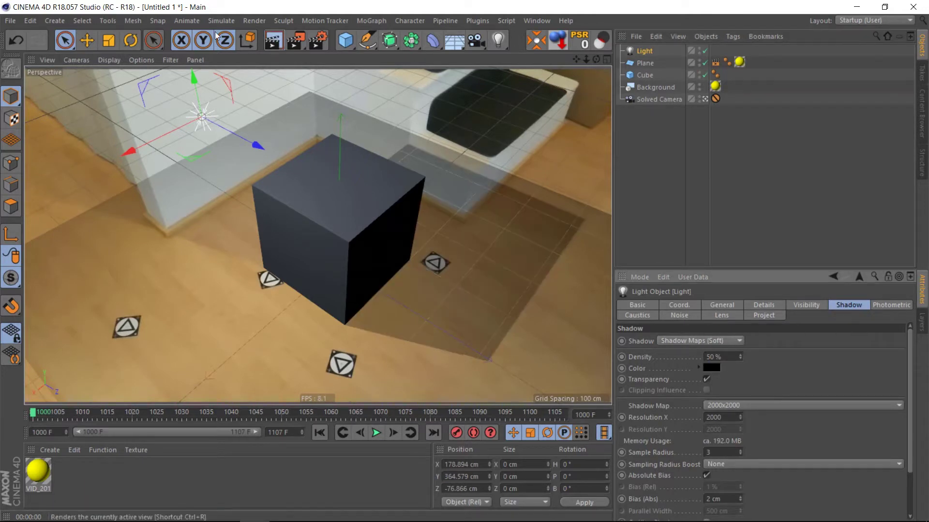
click(272, 42)
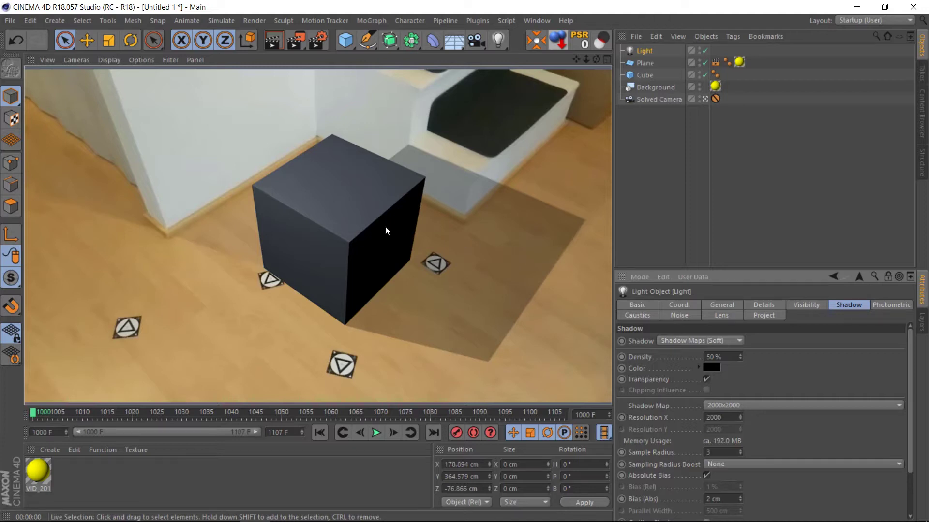
click(208, 111)
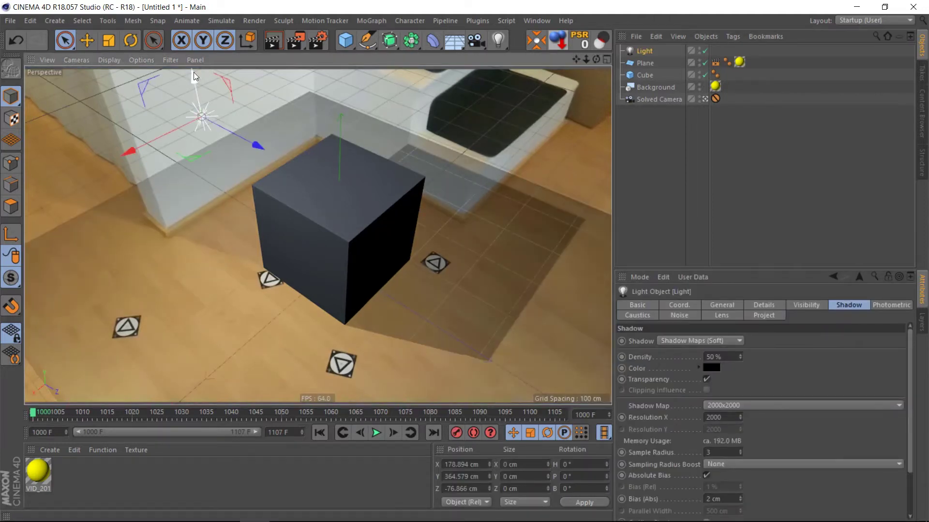
- Raise the light and move it along X to 202.33 cm, zooming out to view it above the scene
drag(193, 76, 191, 68)
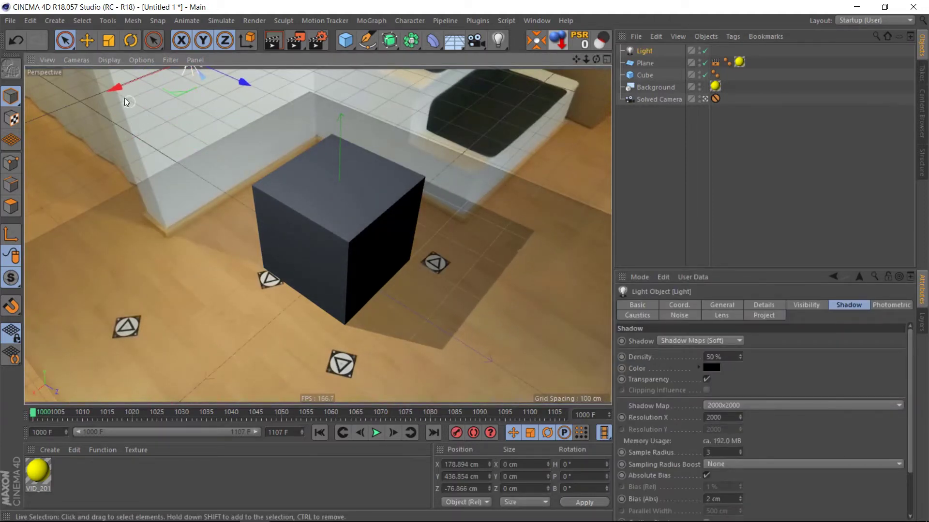
drag(114, 99, 98, 101)
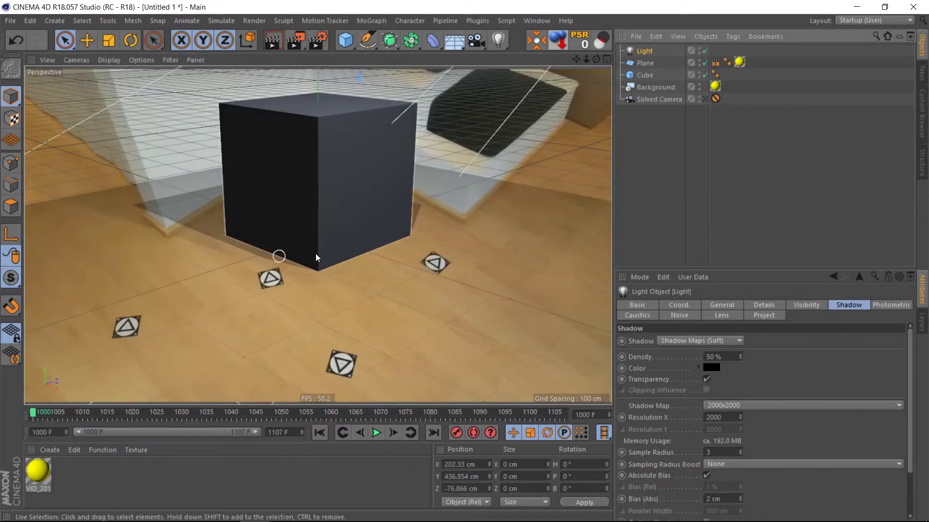
scroll(435, 285, down, 5)
alt+drag(435, 285, 315, 203)
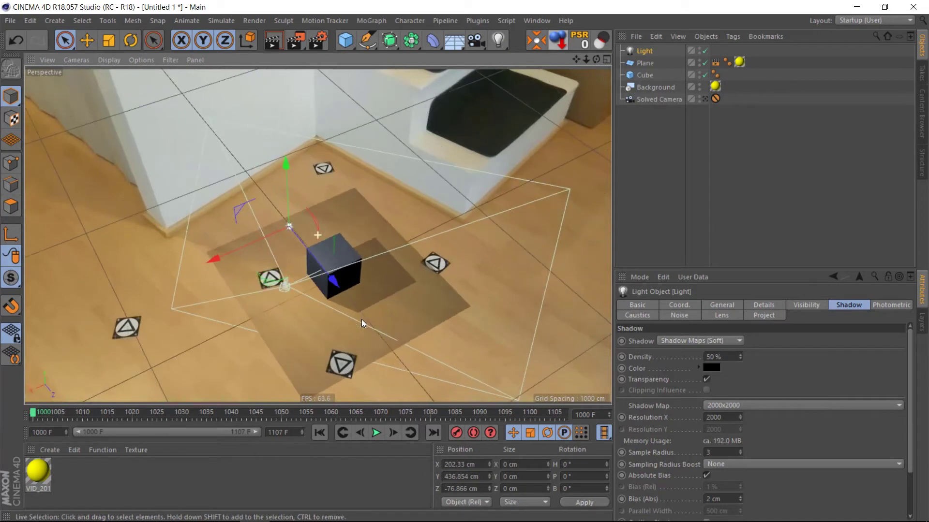
drag(288, 170, 289, 157)
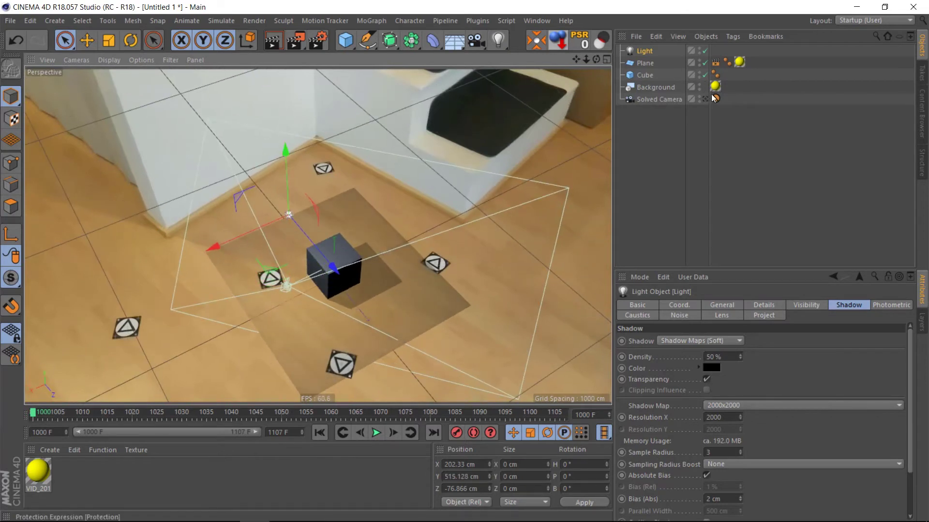
- Raise the light about 122 cm more to Y 677.196 cm, checking the result through the solved camera
click(705, 99)
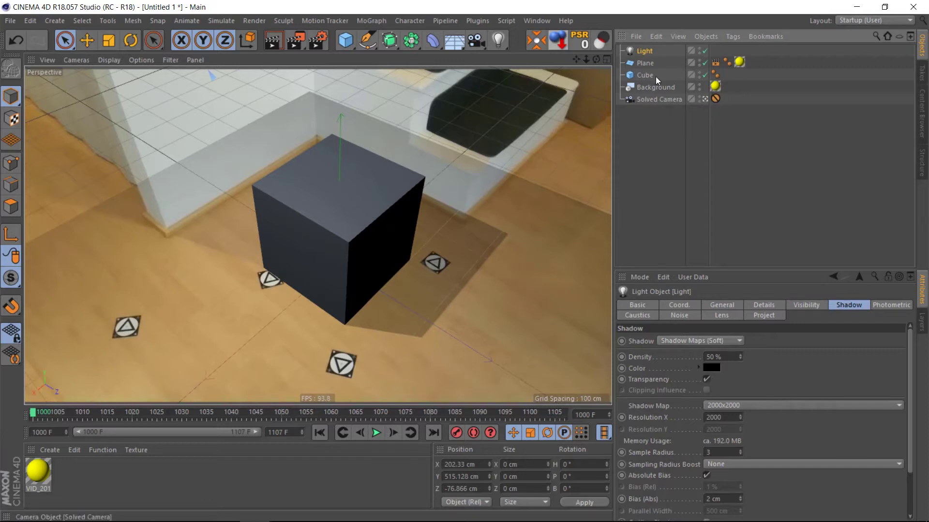
click(703, 100)
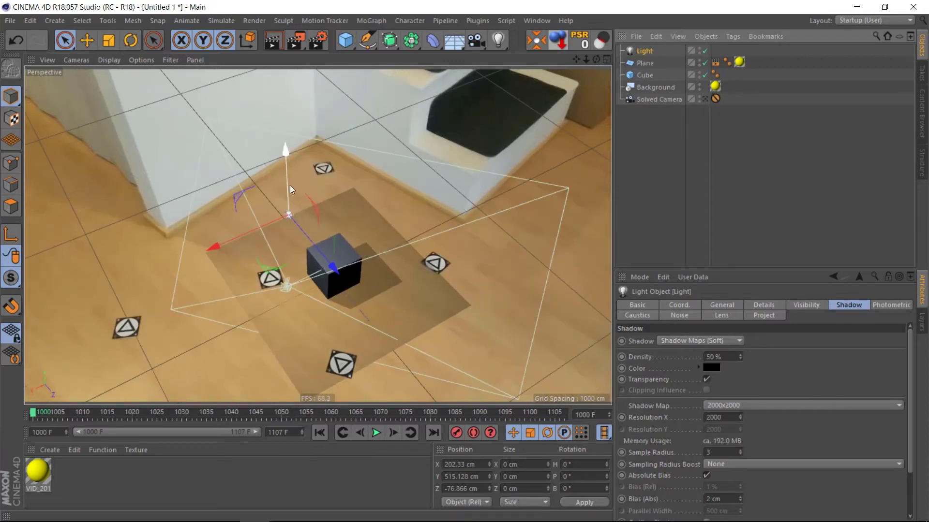
drag(289, 183, 291, 151)
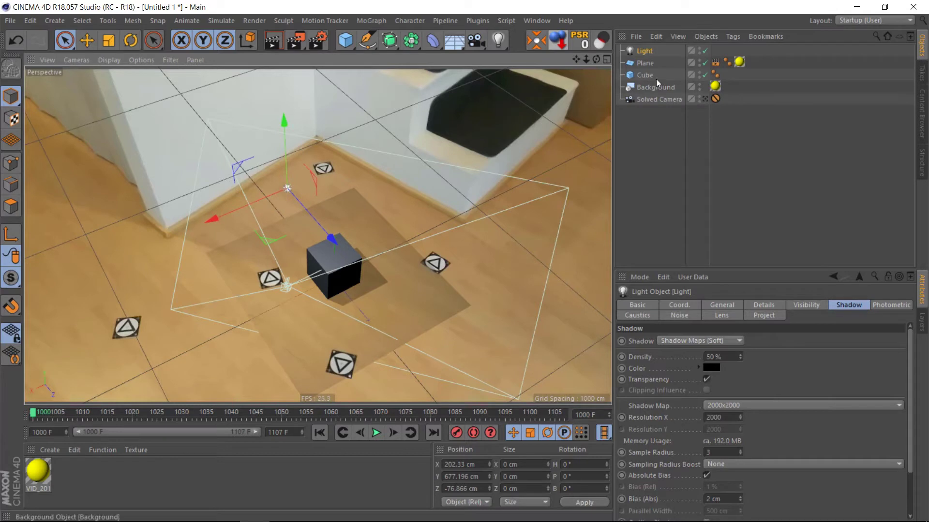
click(705, 98)
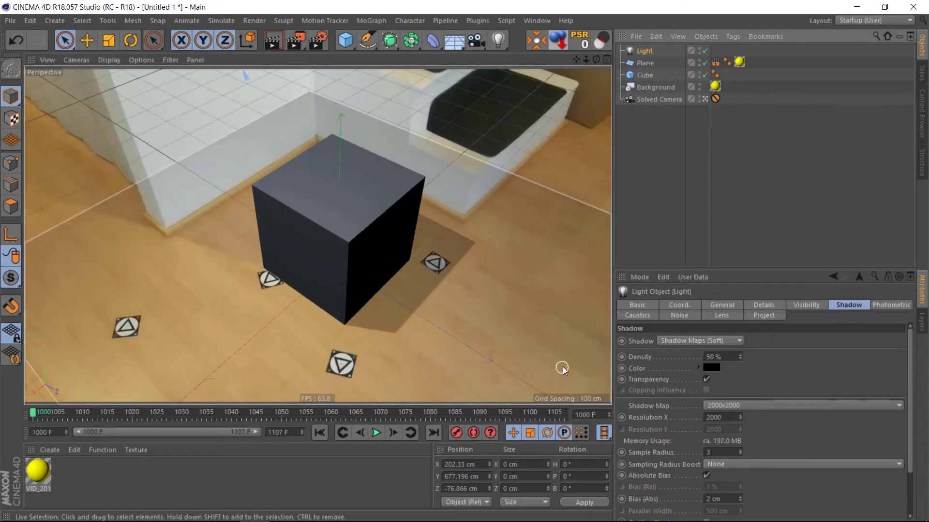
- Show the light's coordinates, then play the tracked shot, stop it and rewind to the first frame
click(682, 305)
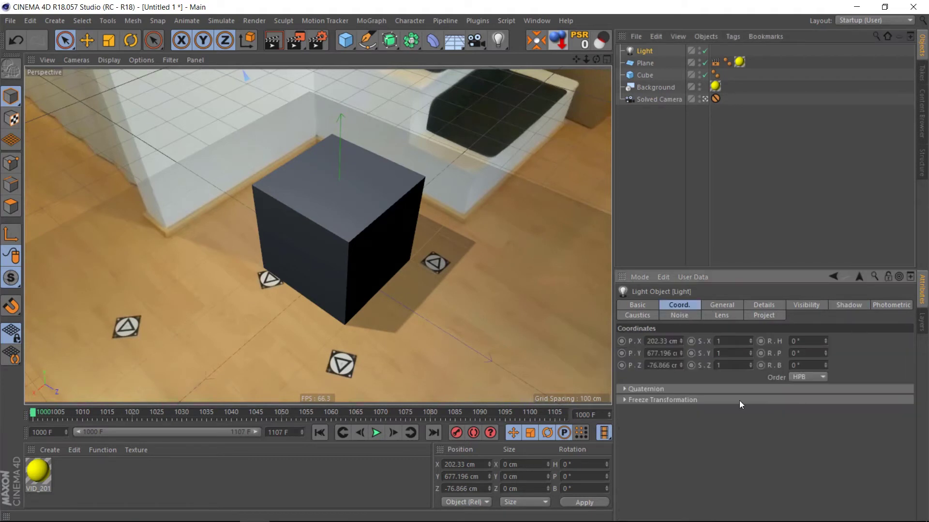
click(376, 433)
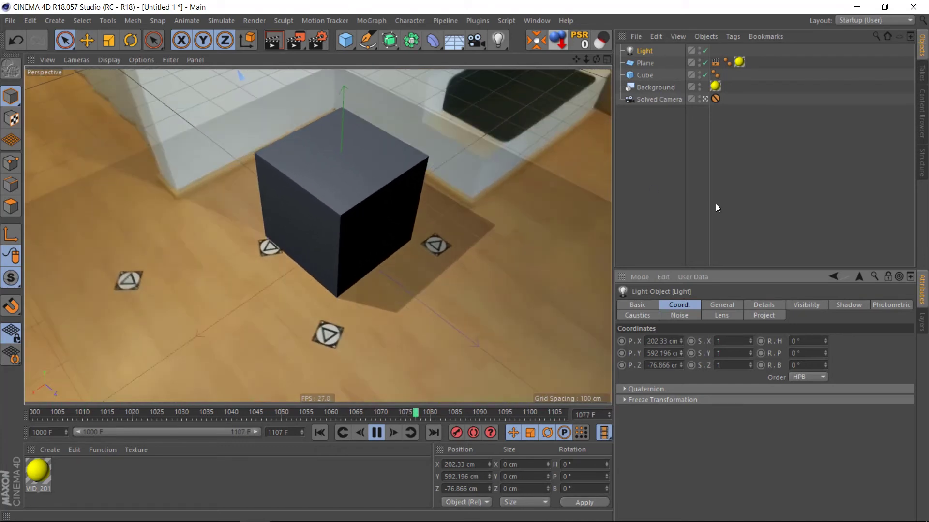
click(377, 433)
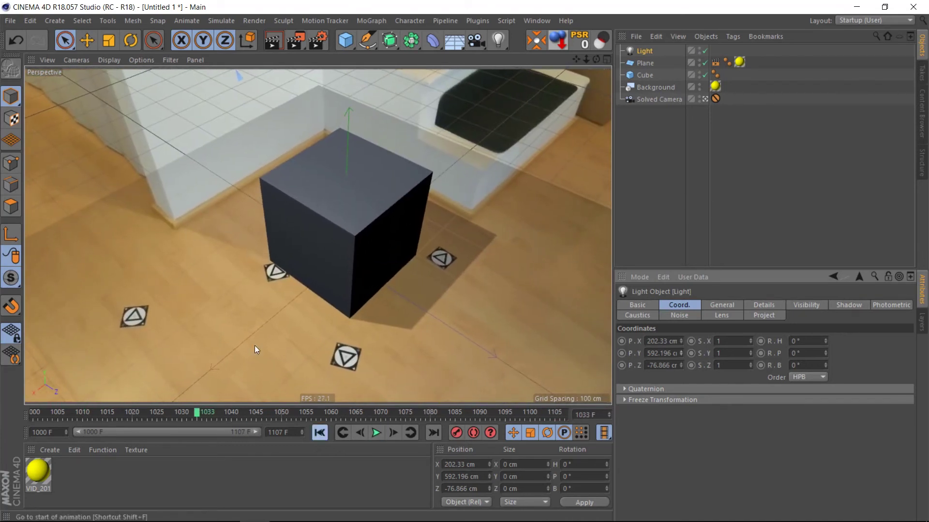
key(shift+f)
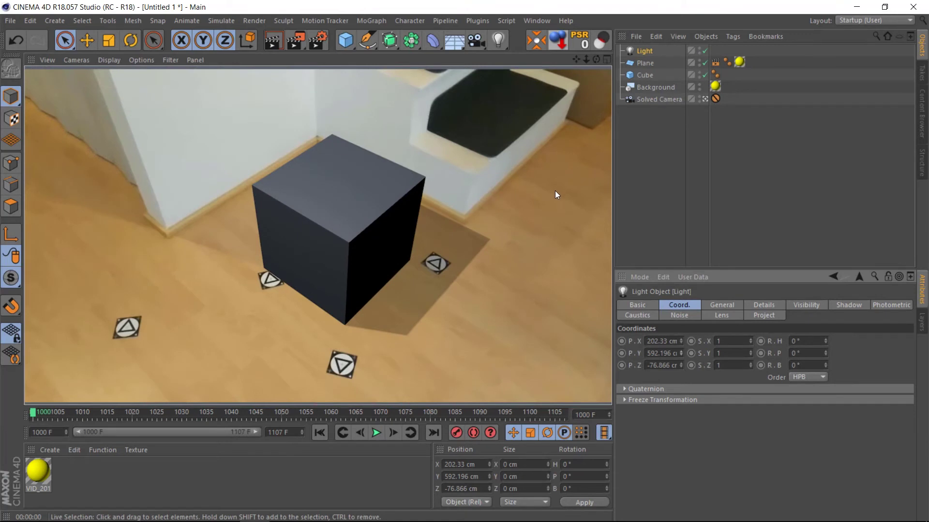